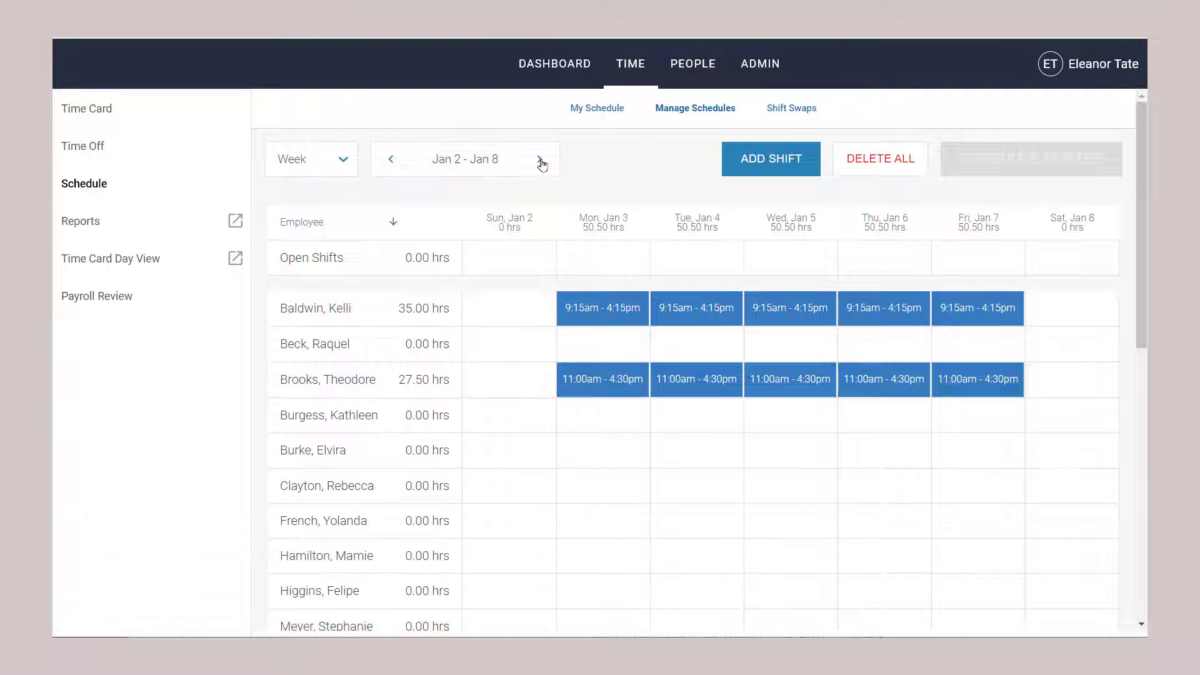
# Step: Start an orange 9:15am - 5:30pm shift with a 30-minute lunch on Mon, Jan 17 for the first listed employee
pyautogui.click(540, 160)
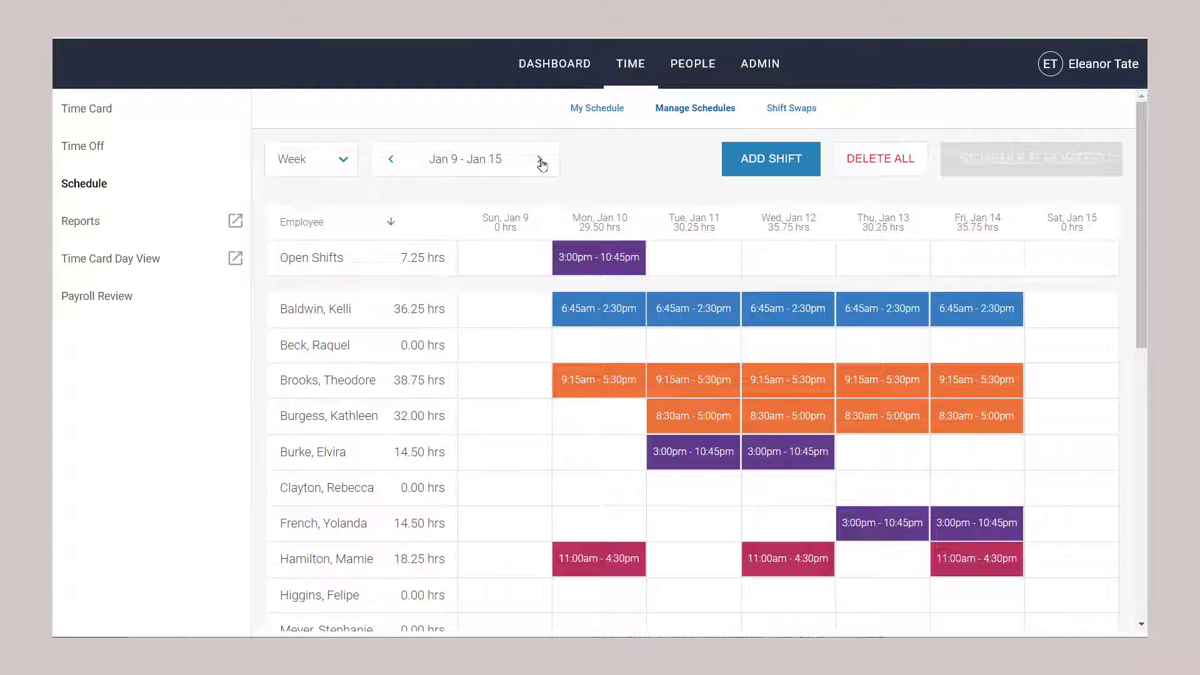
pyautogui.click(540, 160)
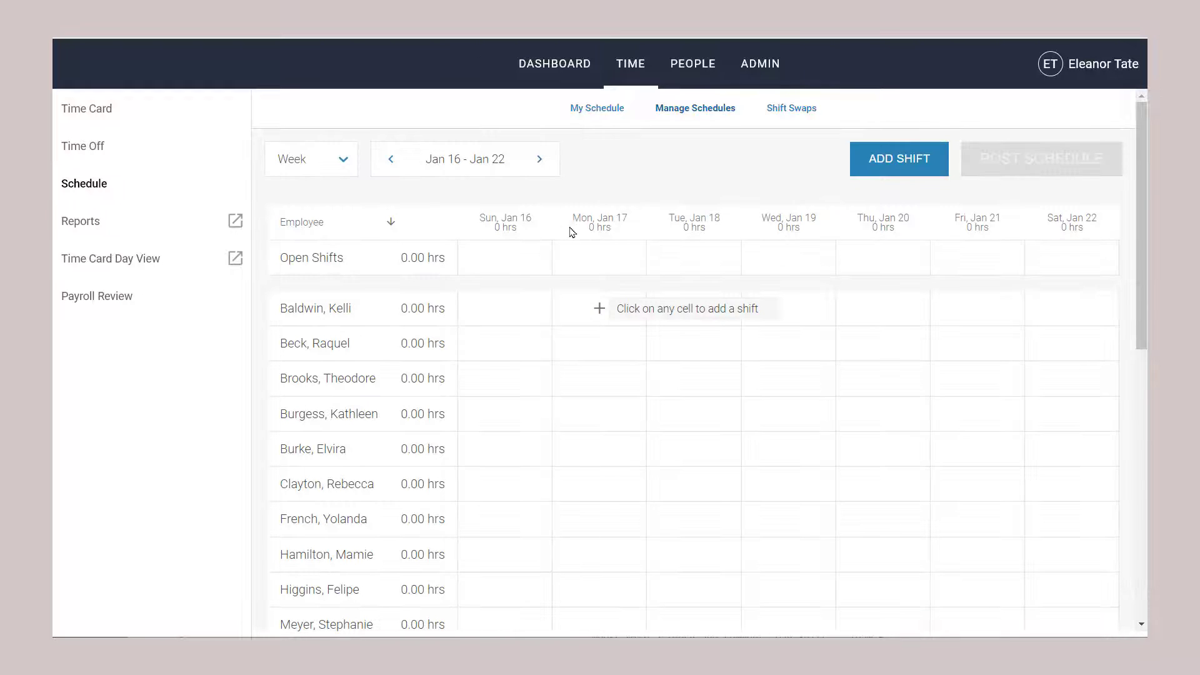
pyautogui.click(598, 320)
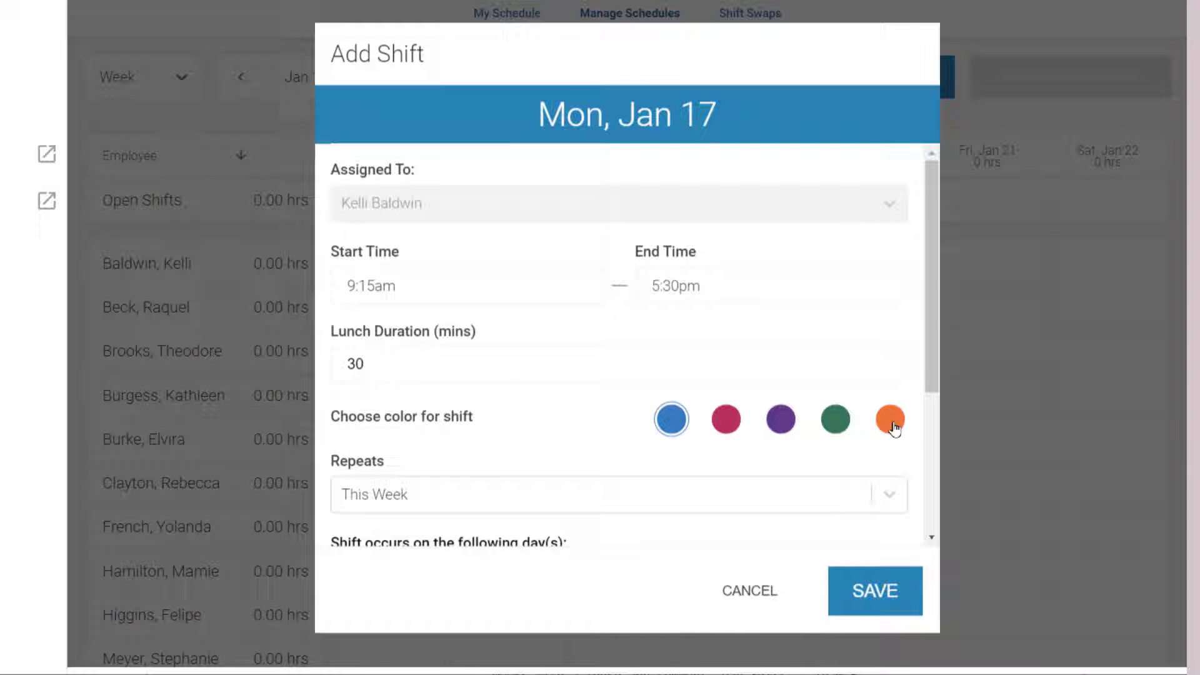
pyautogui.click(892, 423)
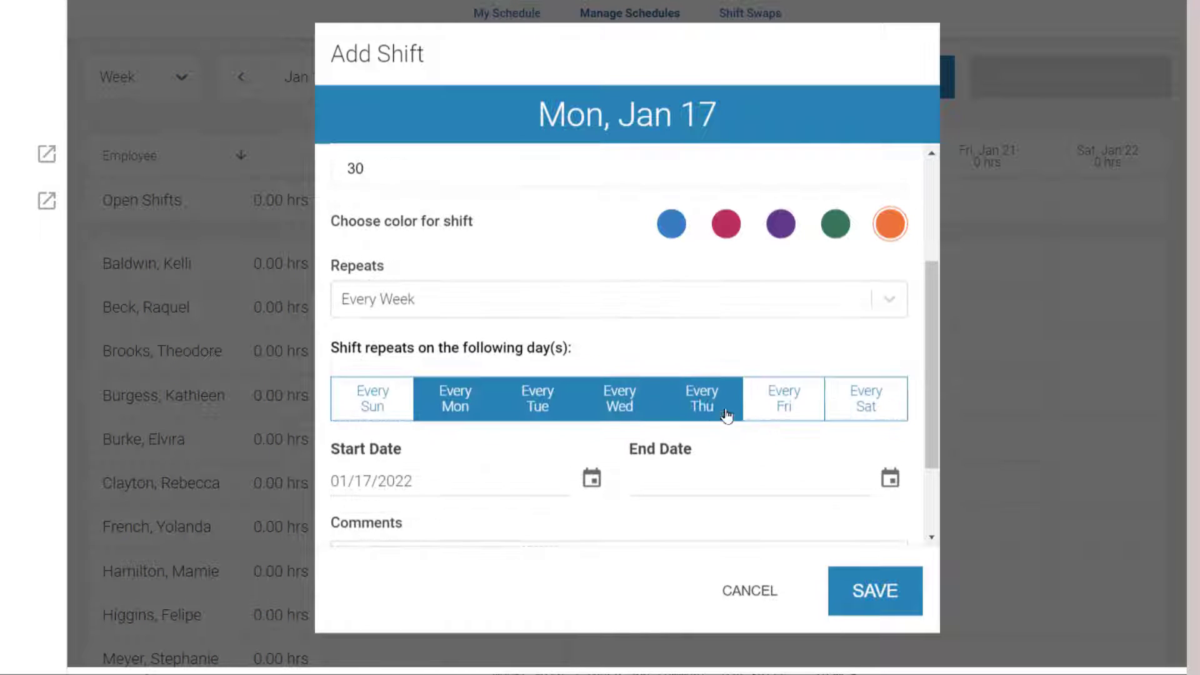
# Step: Repeat the shift every week Monday through Friday until 01/28/2022, add the comment "Day shift - Team A" and save it
pyautogui.click(771, 412)
pyautogui.click(890, 480)
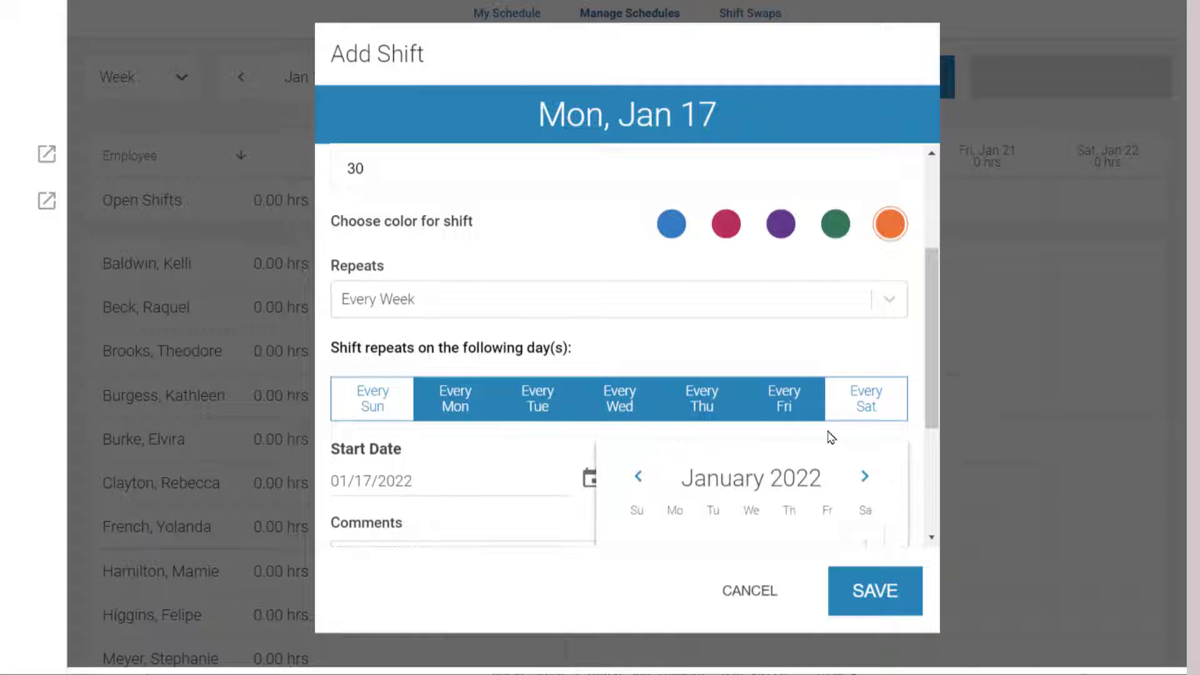
pyautogui.scroll(-2, 832, 437)
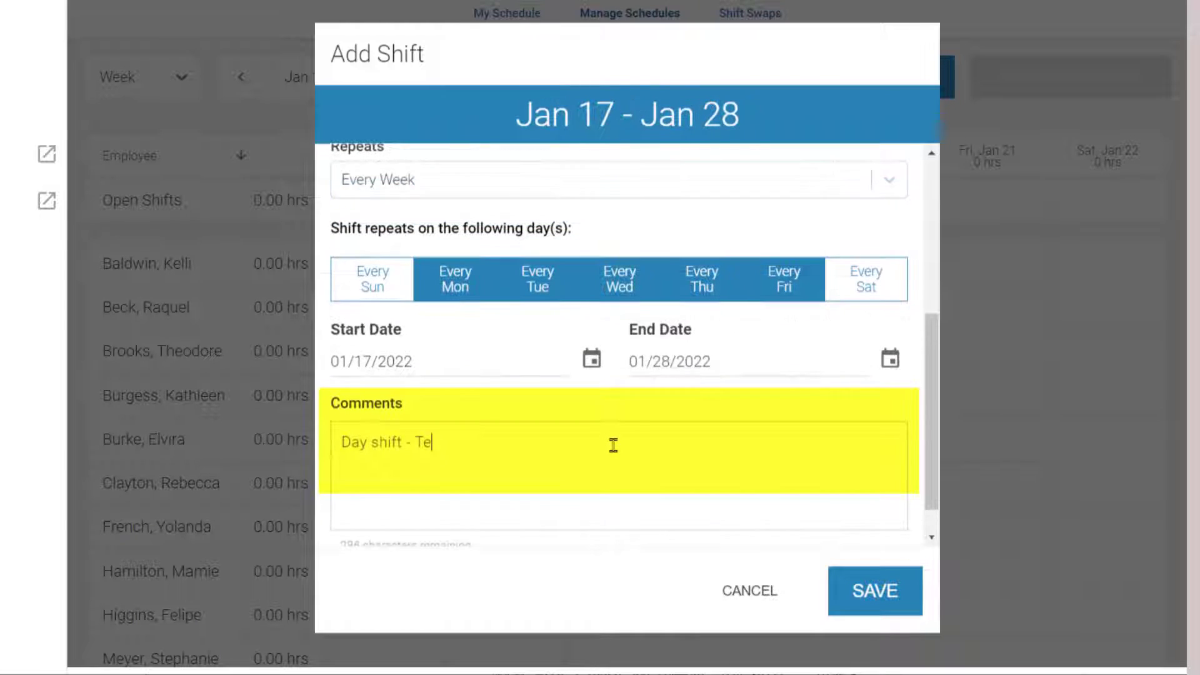
pyautogui.write('am A')
pyautogui.click(872, 601)
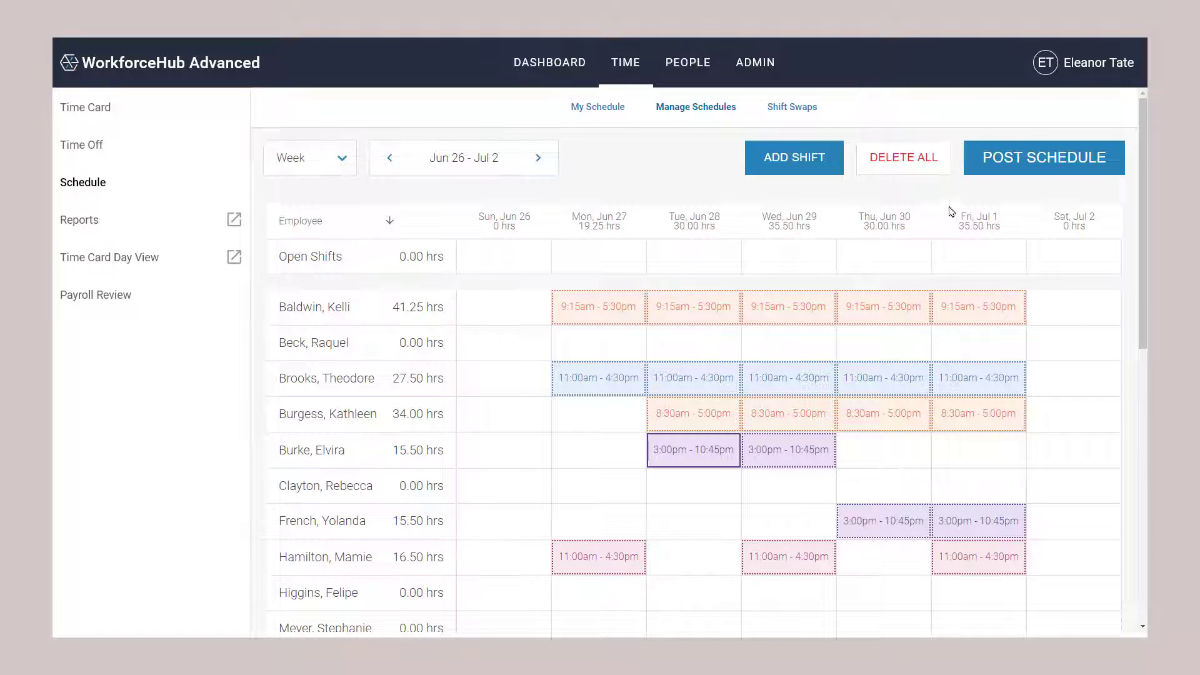
# Step: Post the employee schedule for the week Jun 26 - Jul 2
pyautogui.click(1030, 162)
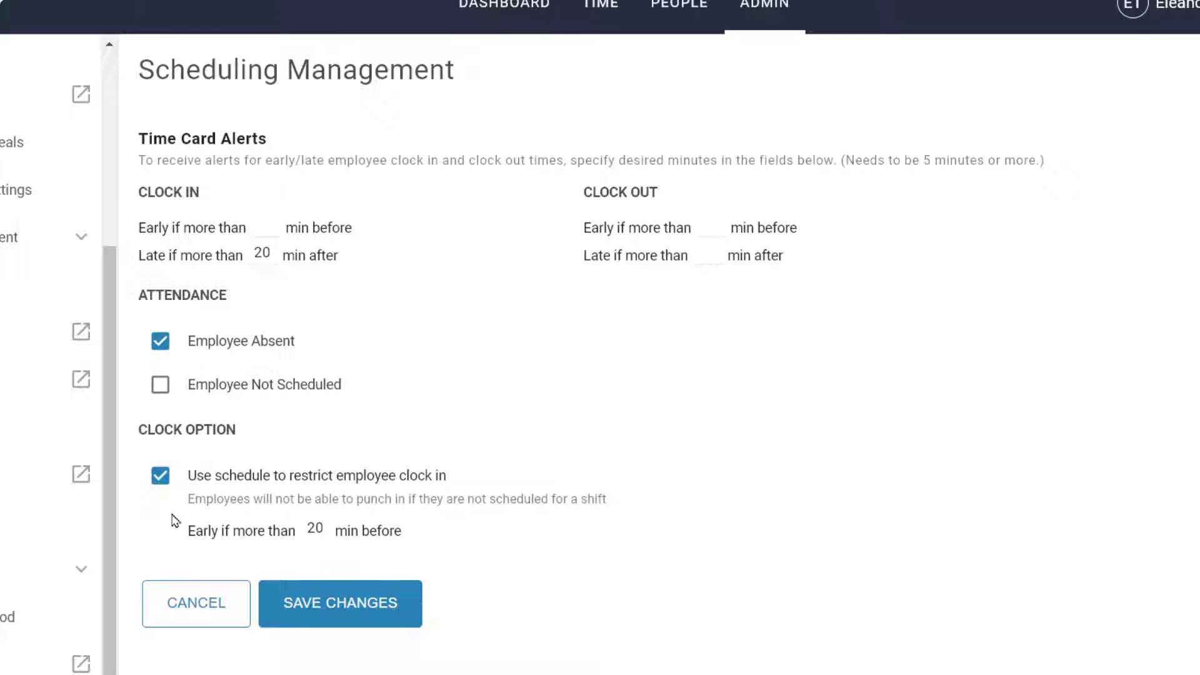
# Step: Check the early-minutes limit on schedule-restricted clock-in and try to clock in from the employee's webclock
pyautogui.moveTo(181, 532); pyautogui.dragTo(444, 539)
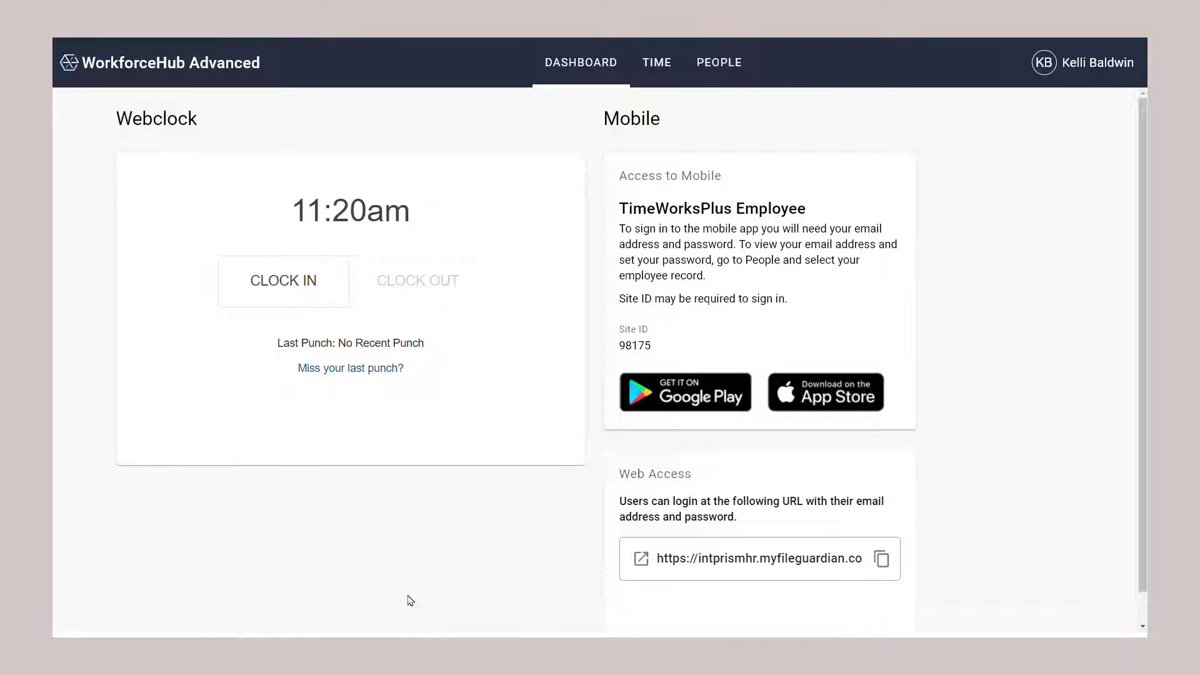
pyautogui.click(282, 293)
pyautogui.click(315, 293)
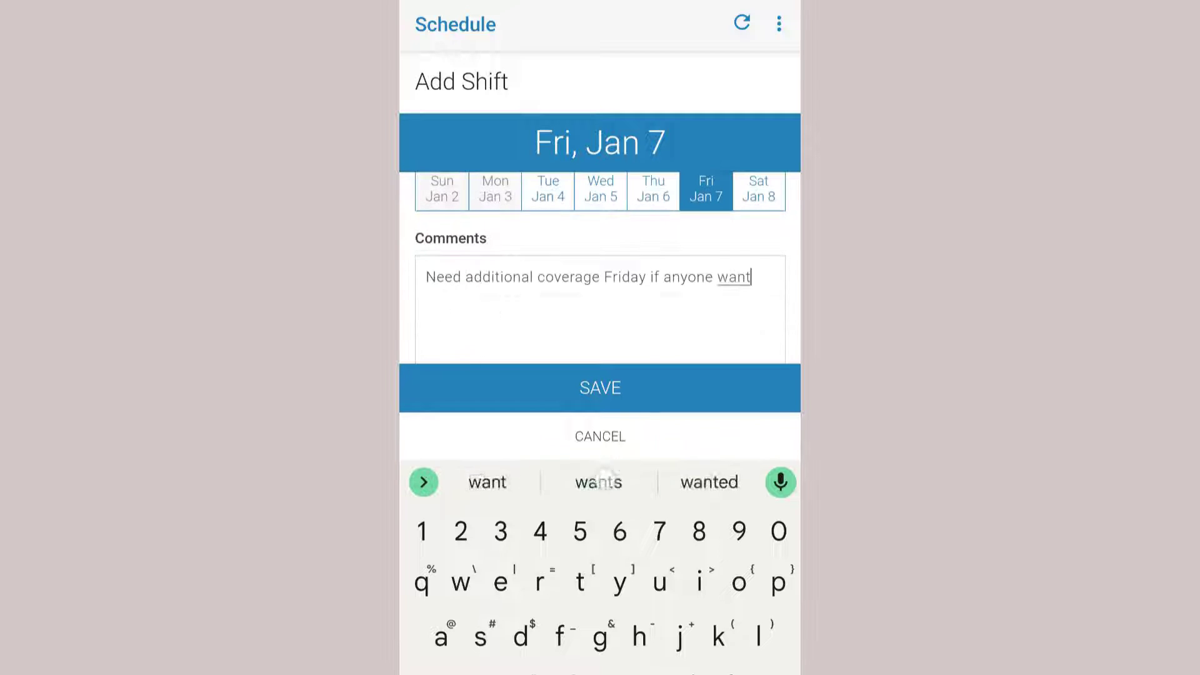
# Step: Complete the Fri, Jan 7 shift's comment as "Need additional coverage Friday if anyone wants to pick up a shift." and save the shift
pyautogui.write('s to')
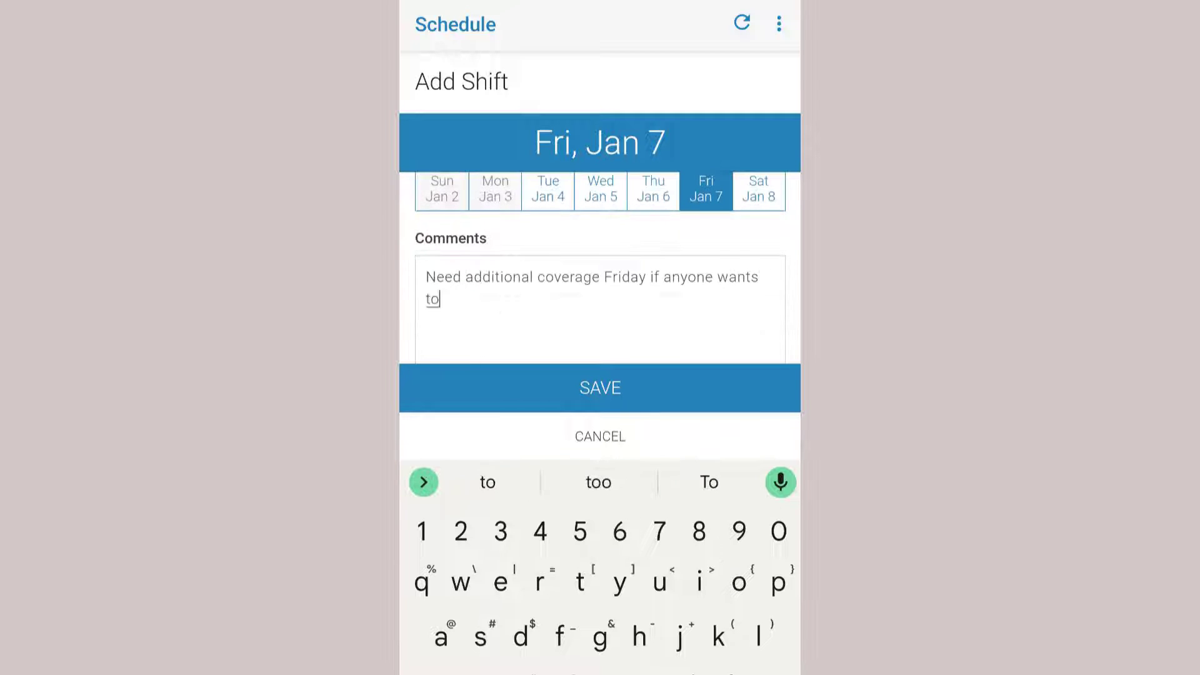
pyautogui.write(' pick up ')
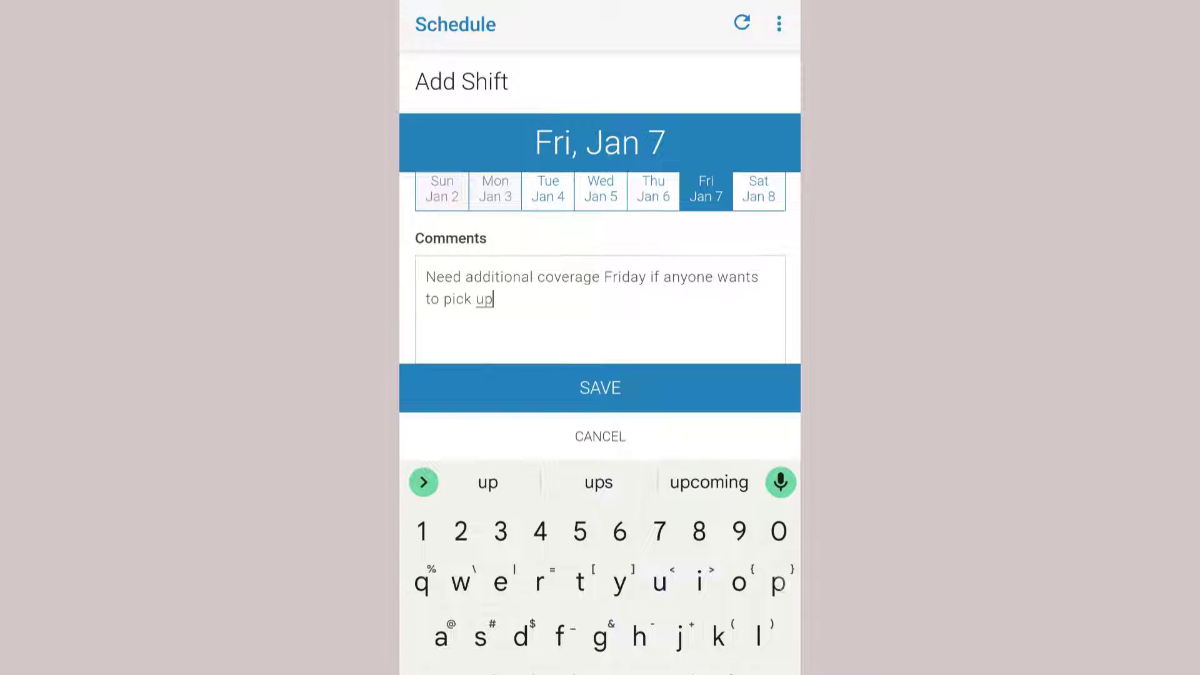
pyautogui.write('a shift.')
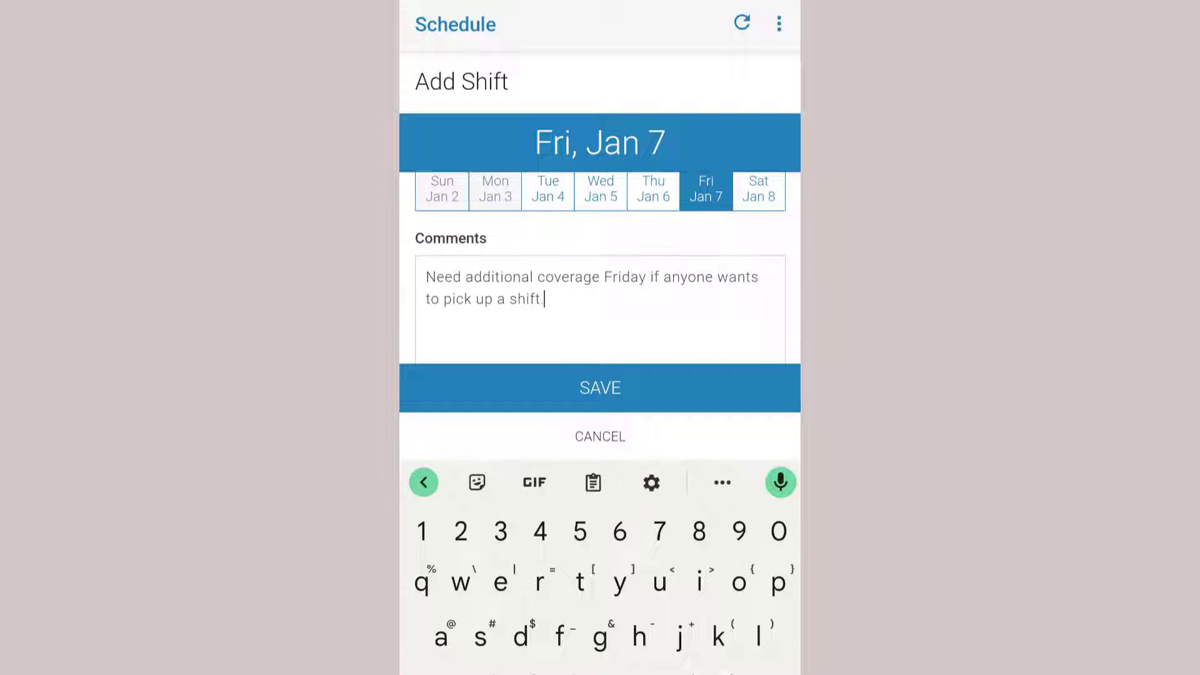
pyautogui.click(600, 387)
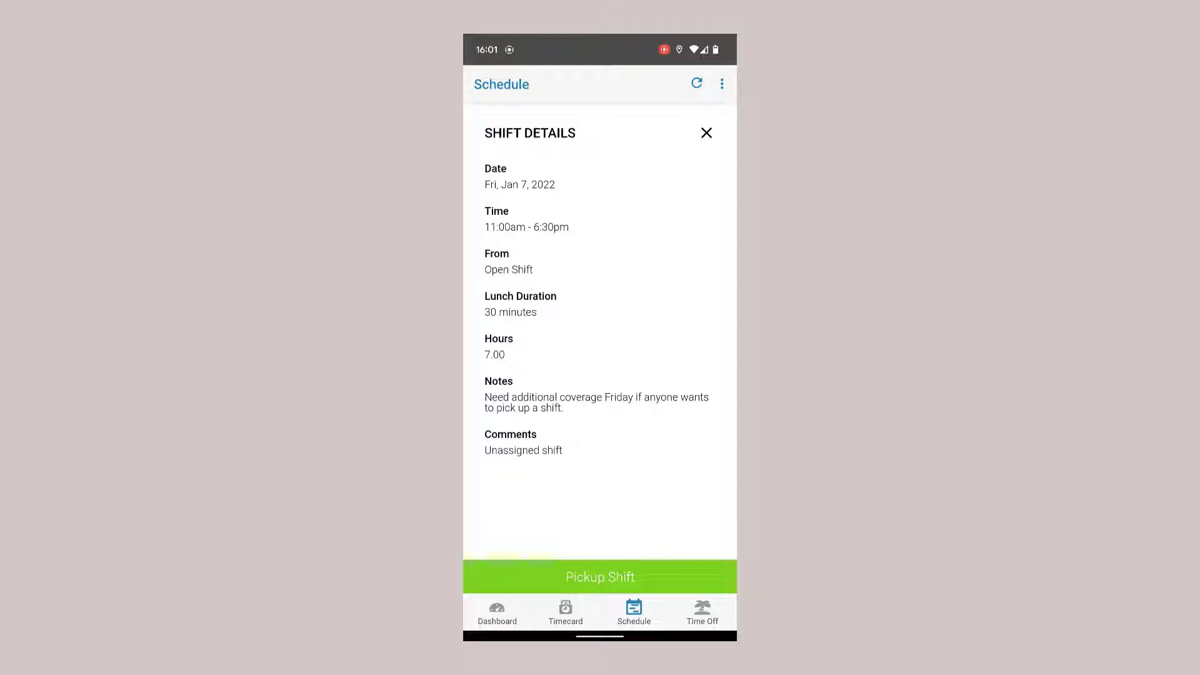
# Step: Pick up the open 11:00am - 6:30pm shift on Fri, Jan 7, 2022
pyautogui.click(617, 572)
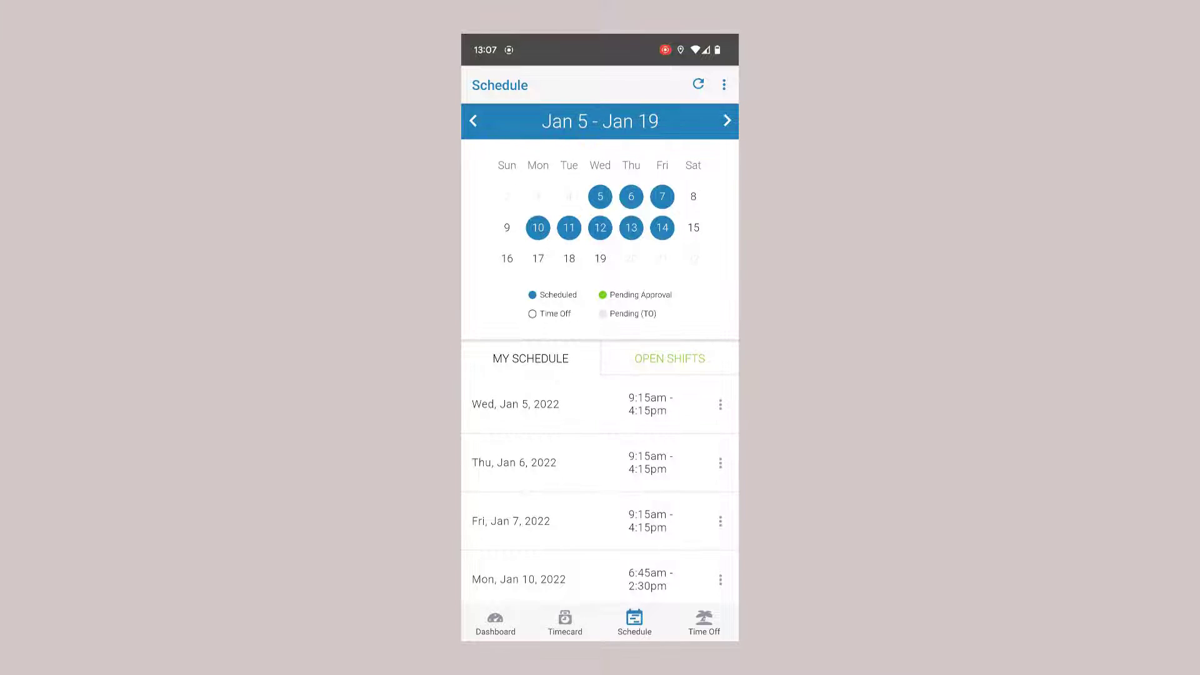
# Step: Drop the Fri, Jan 7 shift from 9:15am to 4:15pm with the comment "Trying to get Friday free for leaving town early."
pyautogui.click(632, 517)
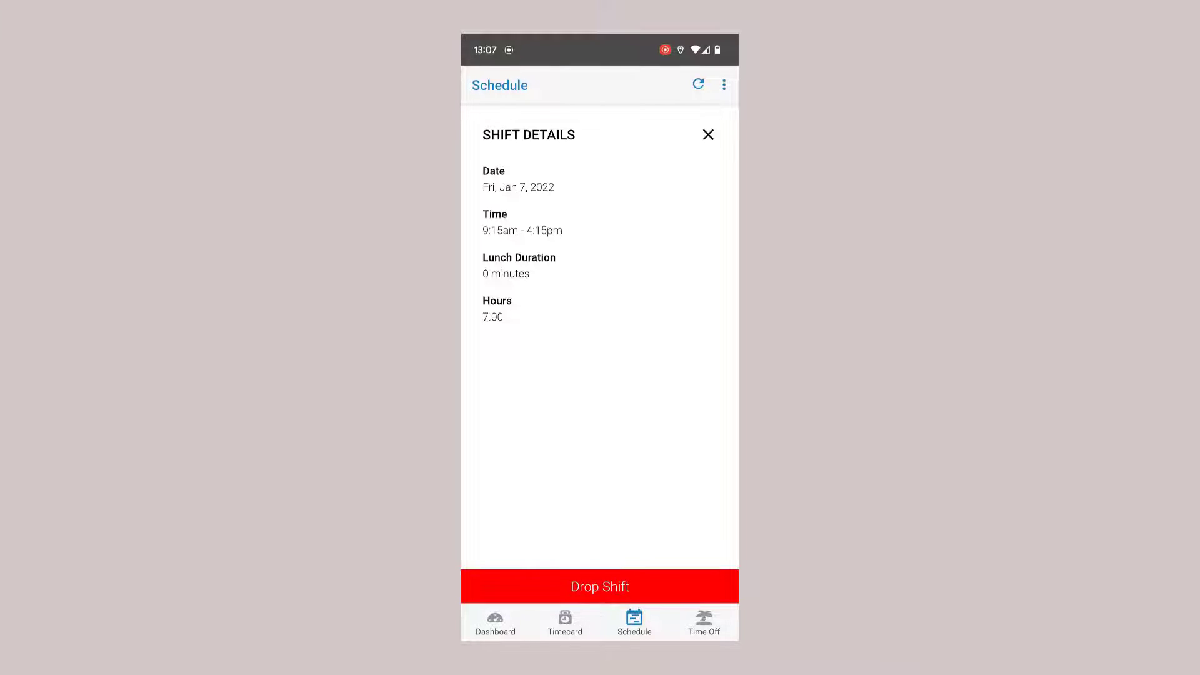
pyautogui.click(600, 586)
pyautogui.click(609, 548)
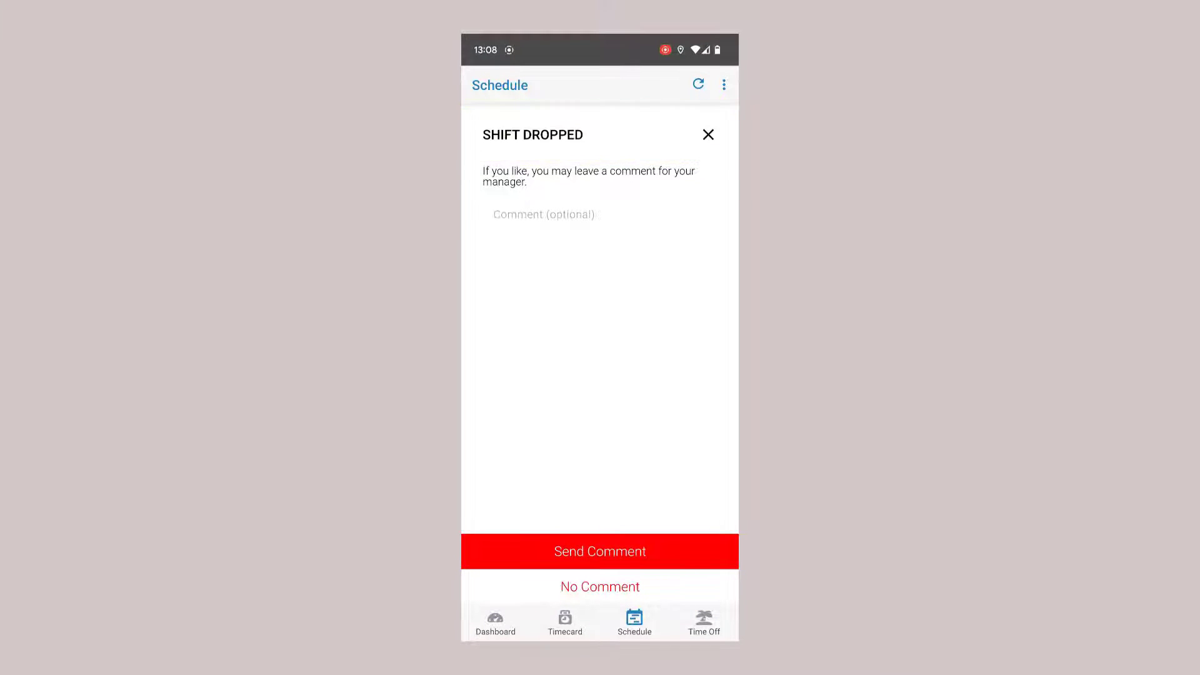
pyautogui.click(493, 215)
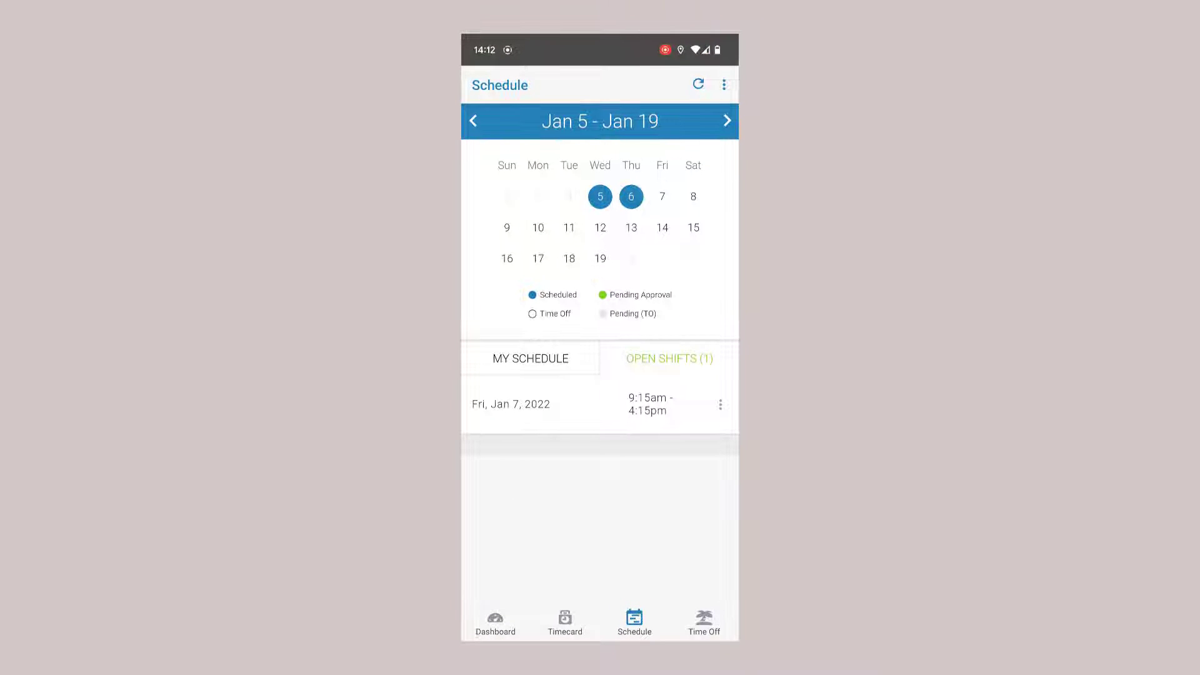
# Step: Pick up the dropped 9:15am - 4:15pm shift on Fri, Jan 7 and open its pending drop request as manager
pyautogui.click(600, 403)
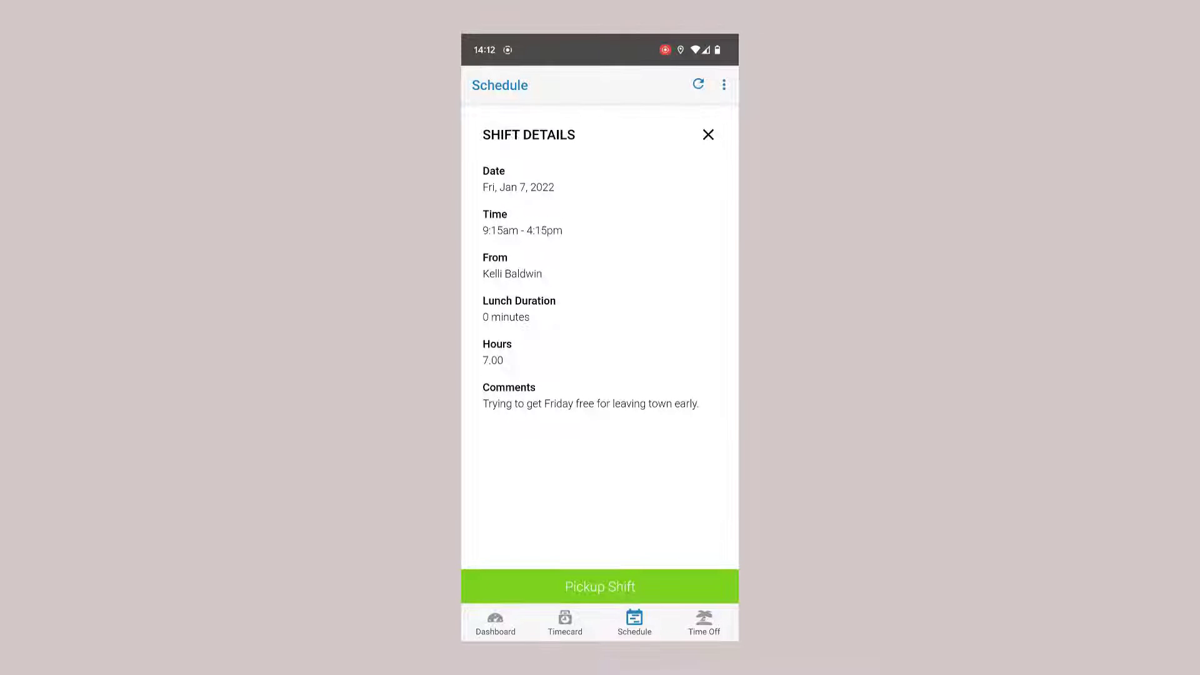
pyautogui.click(623, 573)
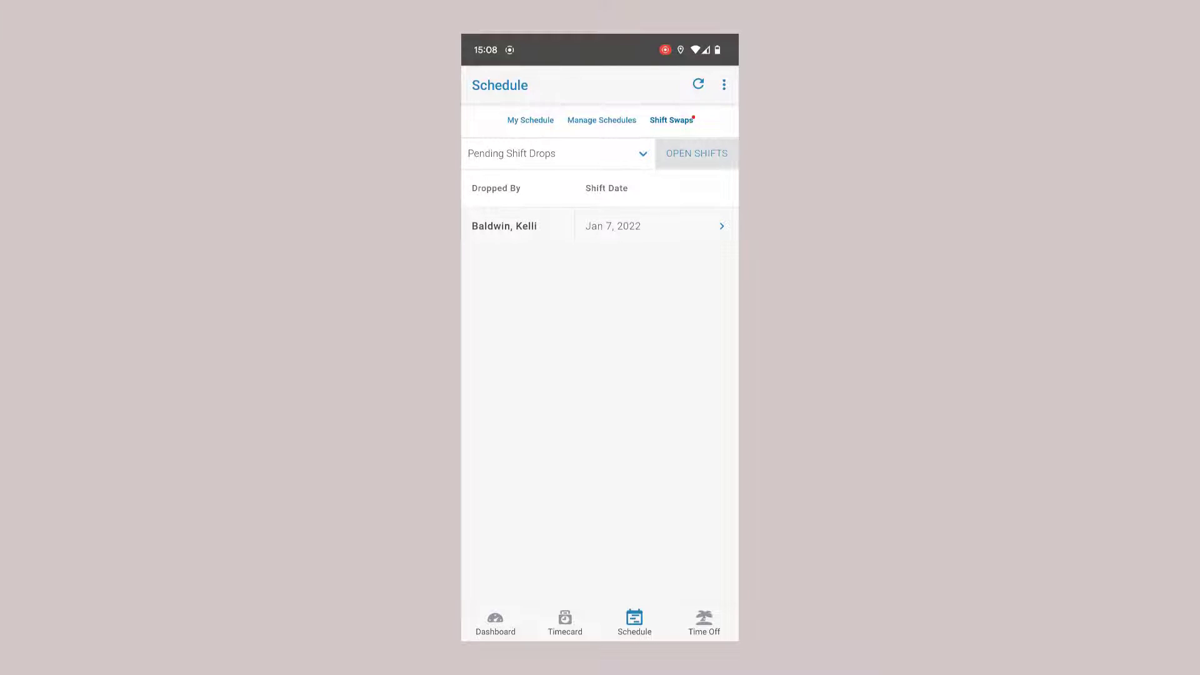
pyautogui.click(665, 231)
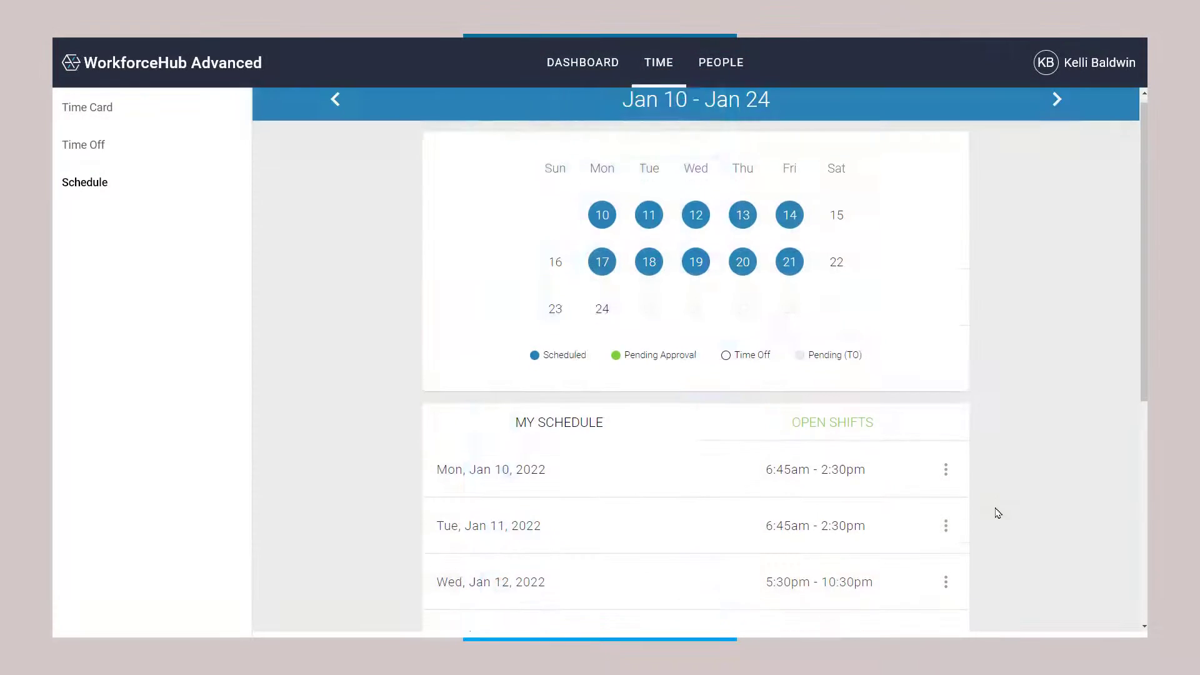
# Step: Review the Jan 10 - Jan 24 schedule and go to the time card for the period before Jan 1 - Jan 14
pyautogui.scroll(-5, 997, 513)
pyautogui.scroll(-1, 997, 512)
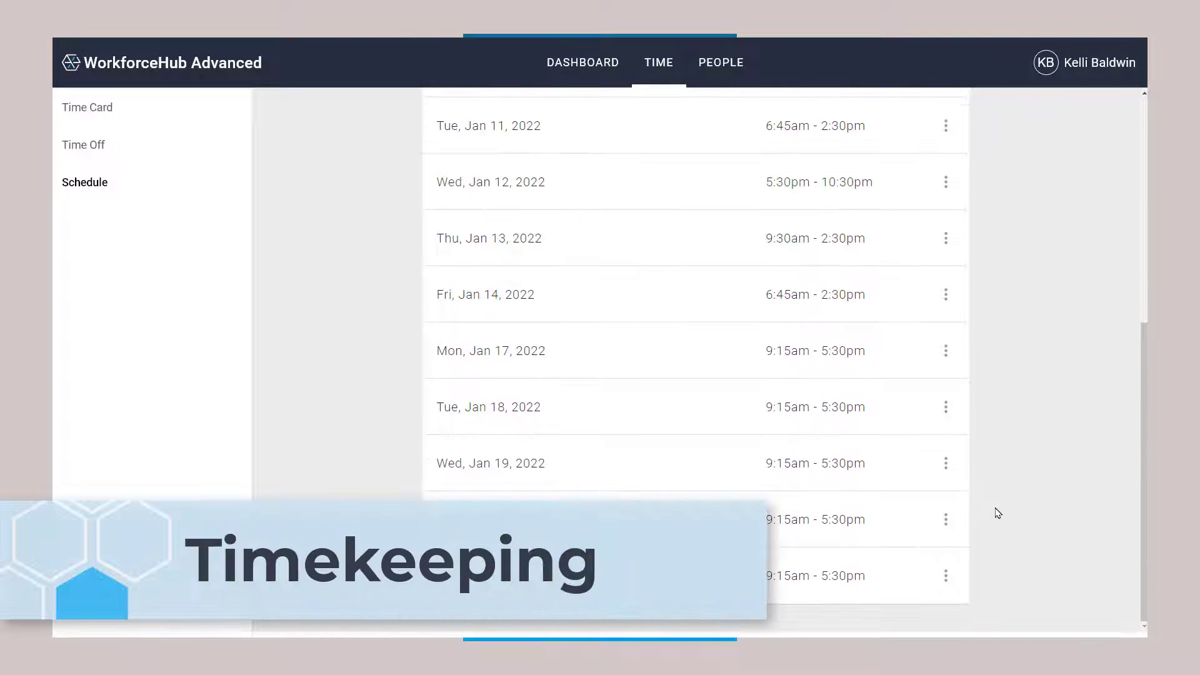
pyautogui.scroll(6, 998, 512)
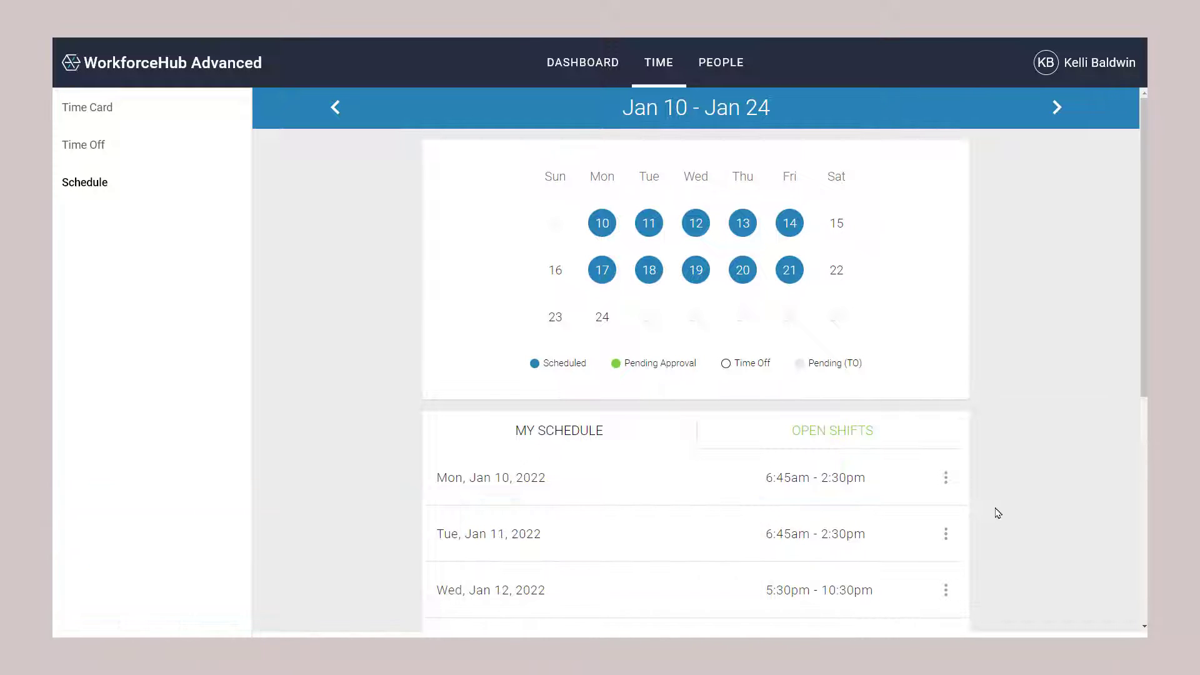
pyautogui.click(107, 111)
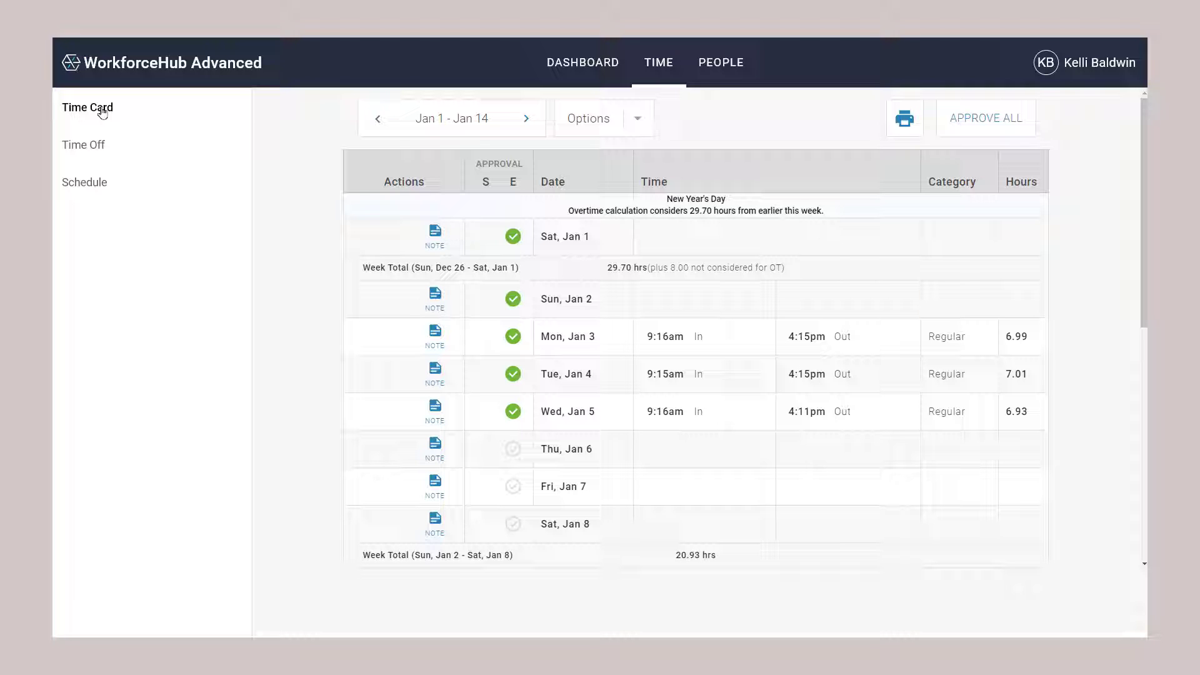
pyautogui.click(376, 128)
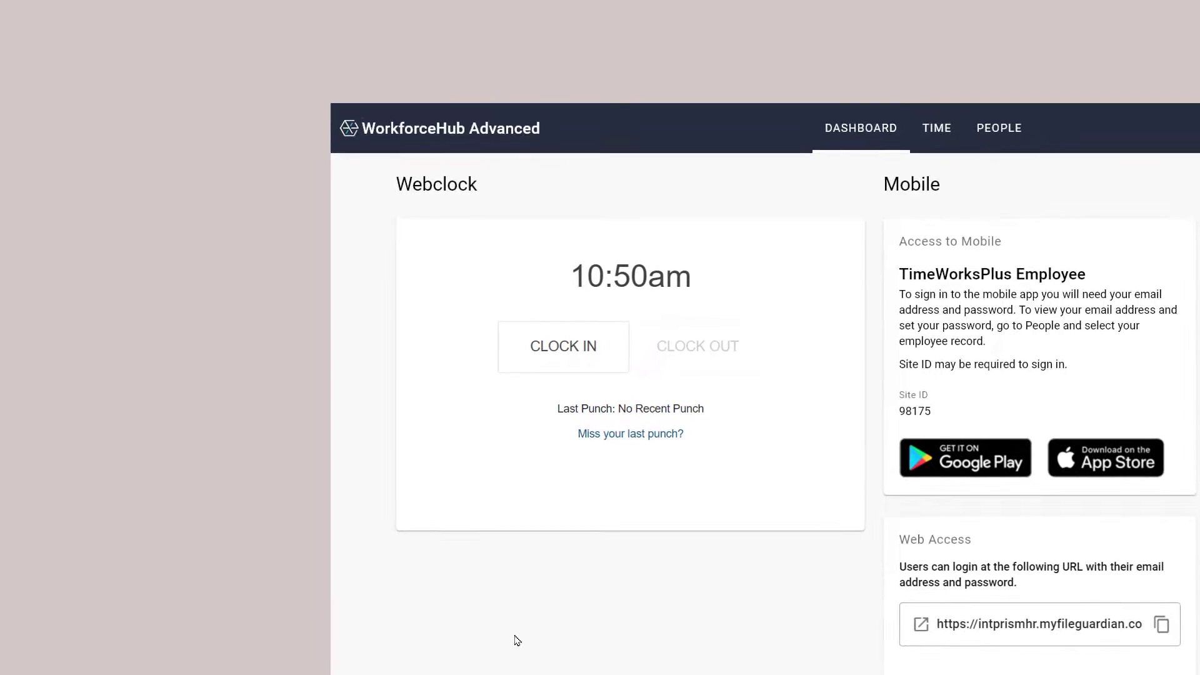
# Step: Clock in from the dashboard webclock, and also from the time clock in the TimeWorksPlus Employee mobile app
pyautogui.click(565, 372)
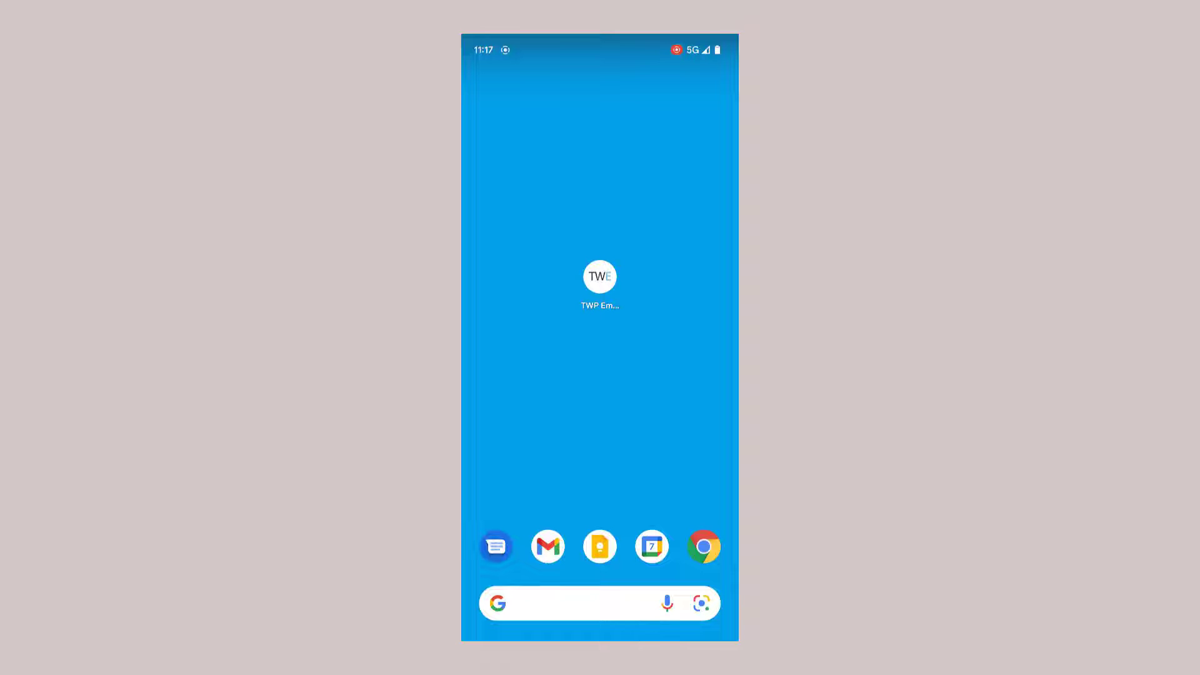
pyautogui.click(600, 277)
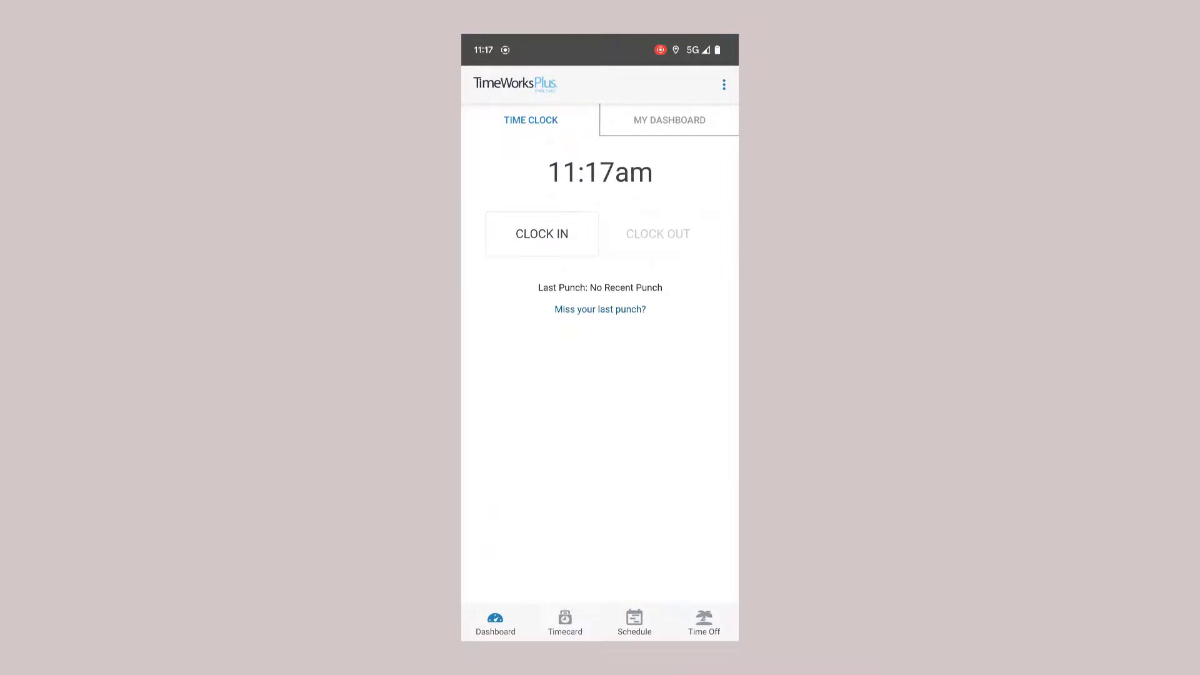
pyautogui.click(542, 234)
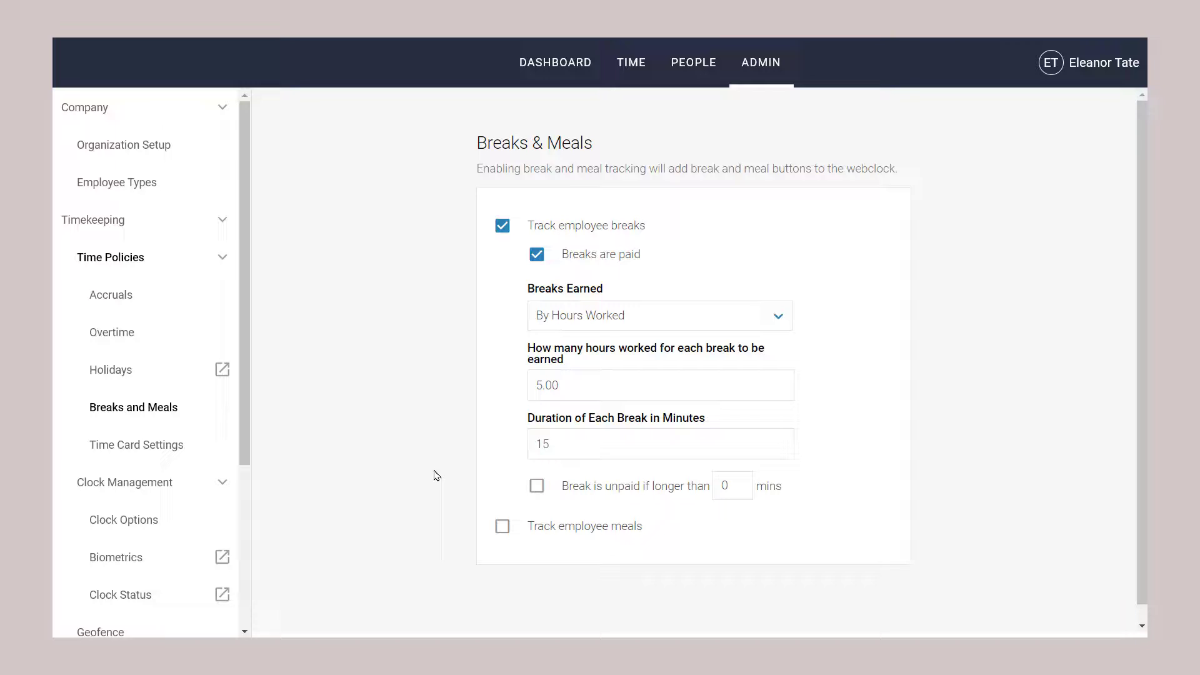
# Step: Enable employee meal tracking in the Breaks & Meals policy and make meals paid
pyautogui.click(502, 526)
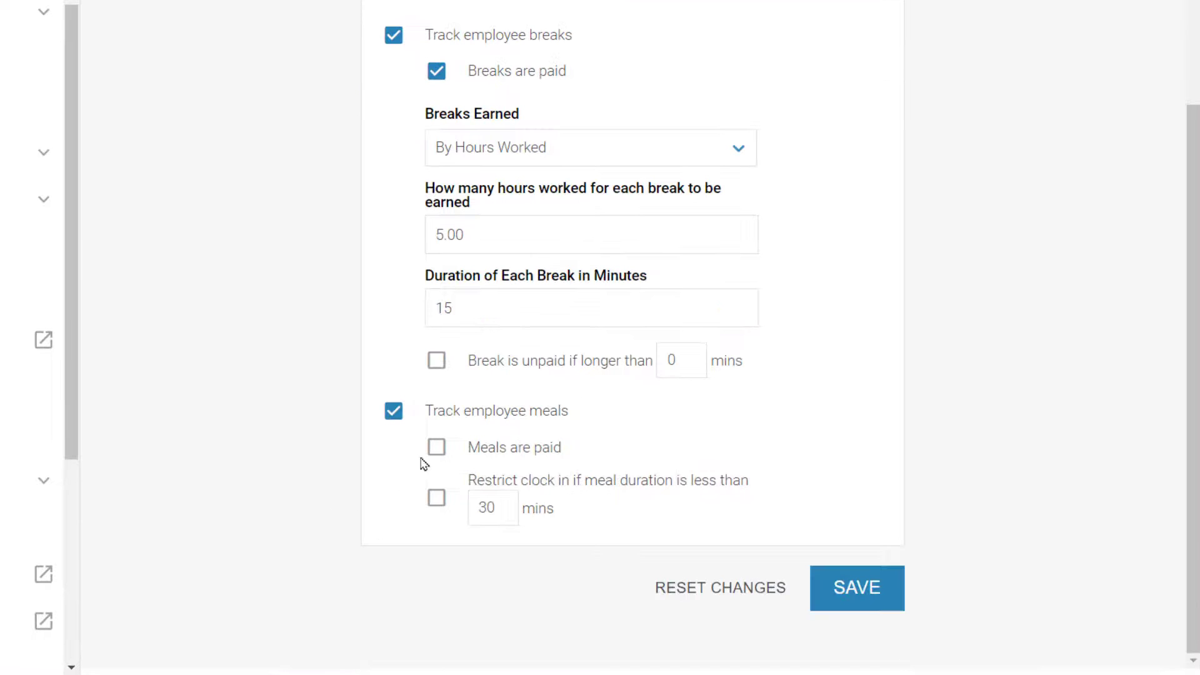
pyautogui.click(437, 447)
pyautogui.scroll(-2, 332, 508)
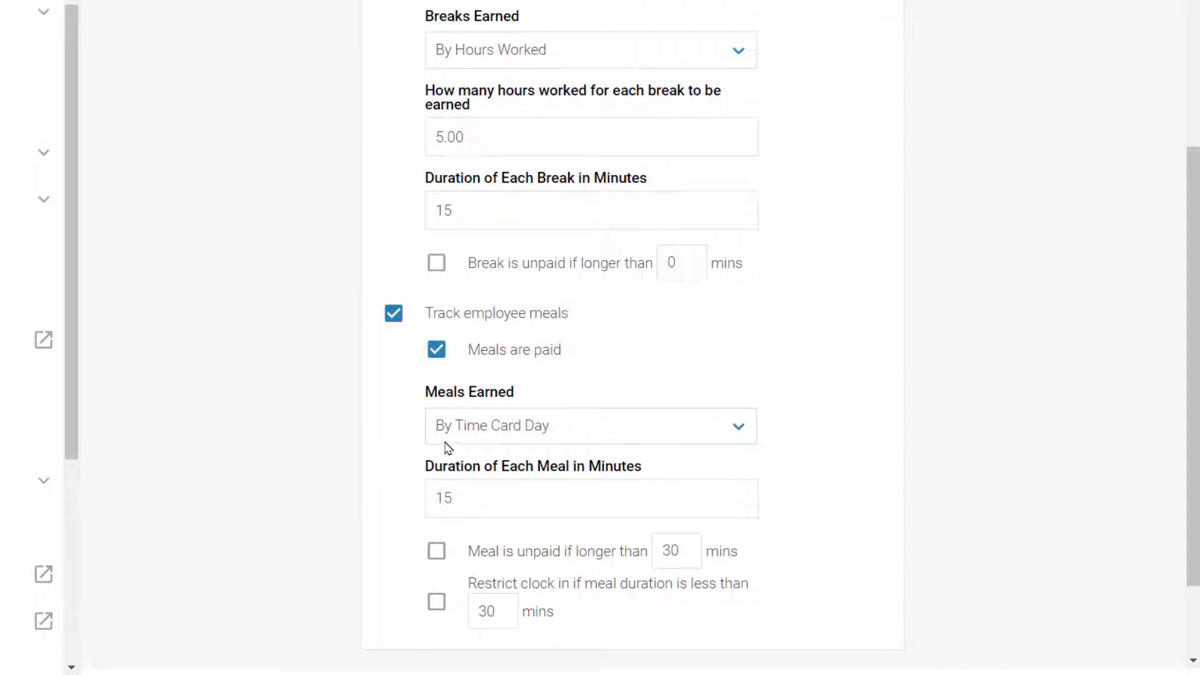
# Step: Have meals earned by hours worked, with 5.00 hours required per meal and a meal duration of 30 minutes
pyautogui.click(482, 429)
pyautogui.click(485, 502)
pyautogui.moveTo(487, 510); pyautogui.dragTo(405, 511)
pyautogui.write('5.00')
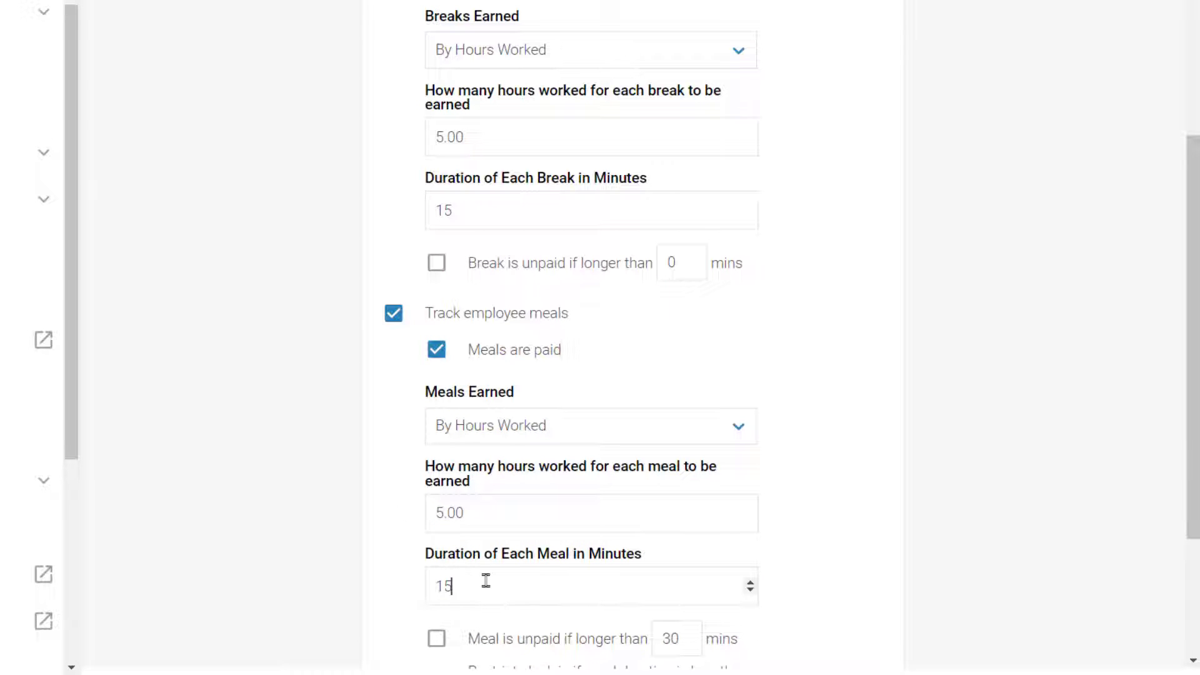
pyautogui.moveTo(485, 578); pyautogui.dragTo(404, 583)
pyautogui.write('30')
# Step: Make meals unpaid if longer than 40 minutes and restrict clock-in when a meal is shorter than 30 minutes
pyautogui.scroll(-2, 400, 535)
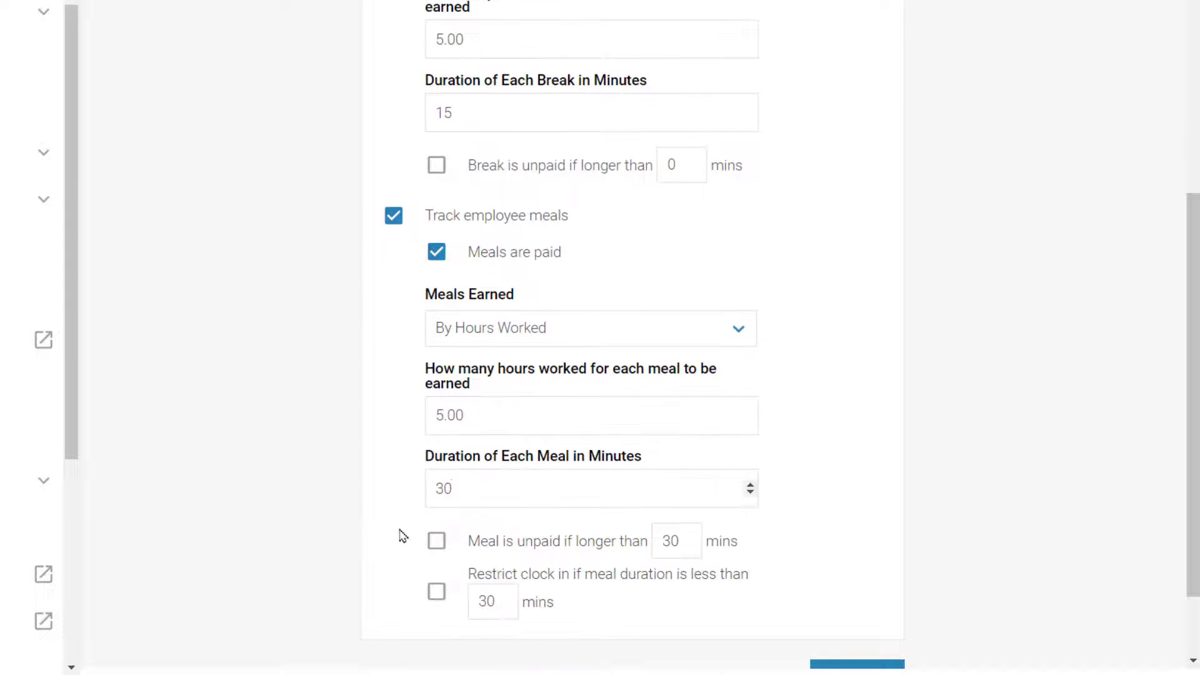
pyautogui.click(440, 545)
pyautogui.moveTo(683, 540); pyautogui.dragTo(640, 544)
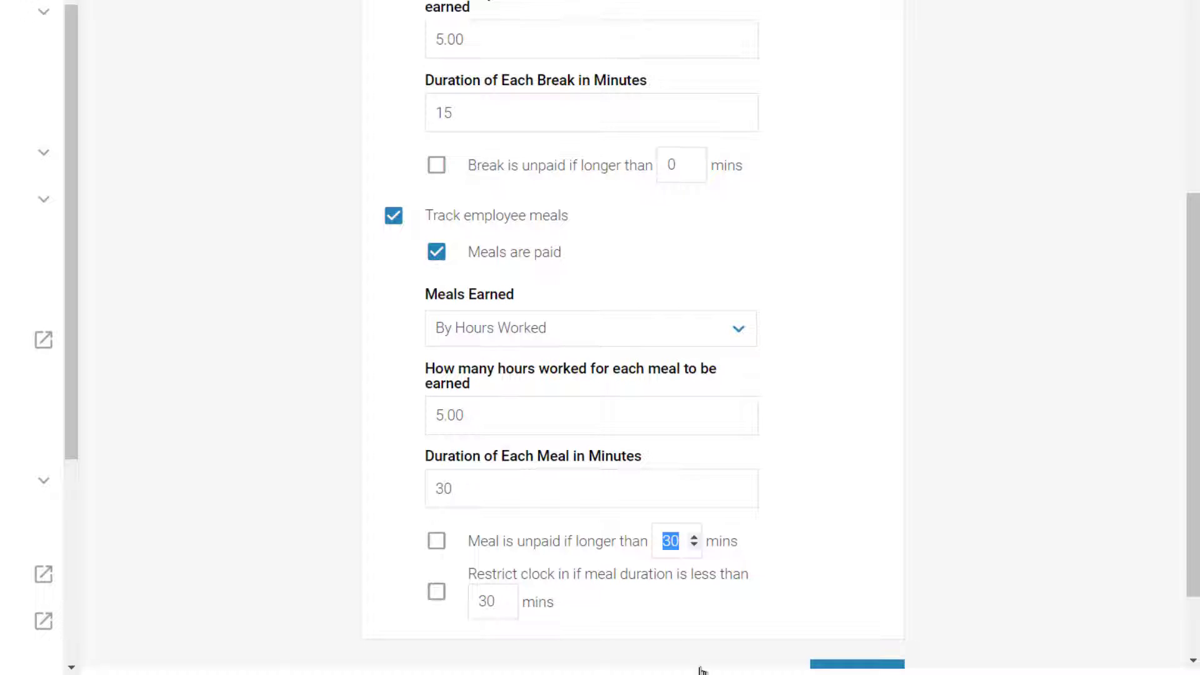
pyautogui.write('40')
pyautogui.scroll(-2, 825, 485)
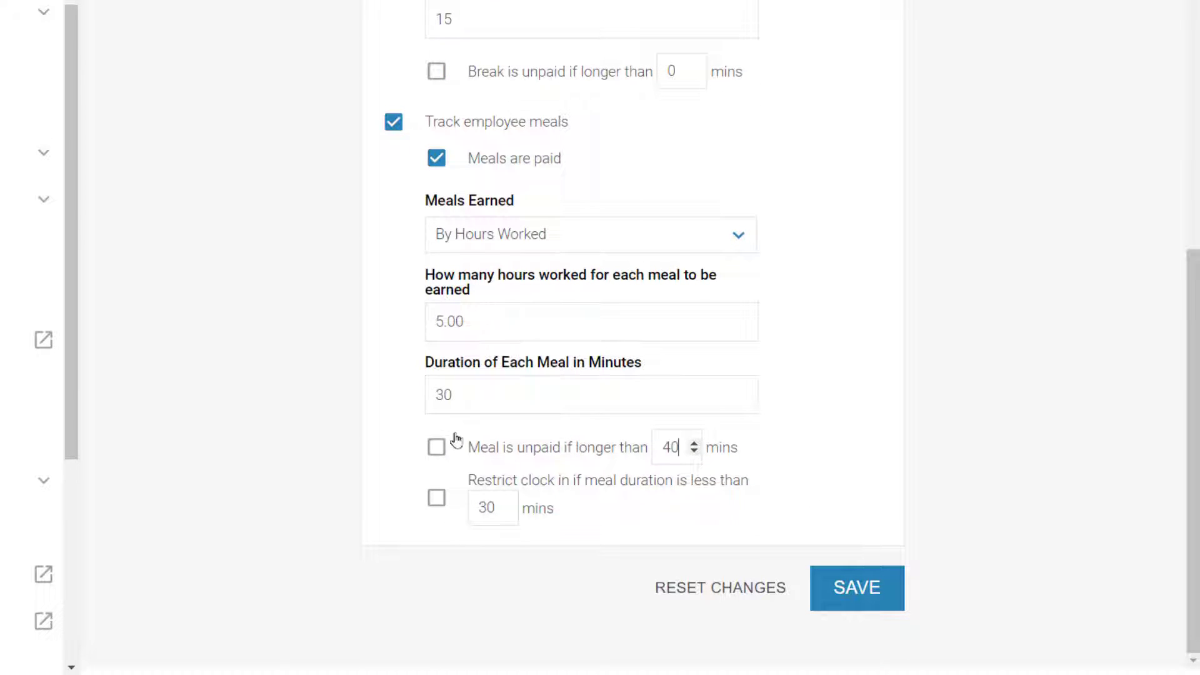
pyautogui.click(436, 447)
pyautogui.click(436, 499)
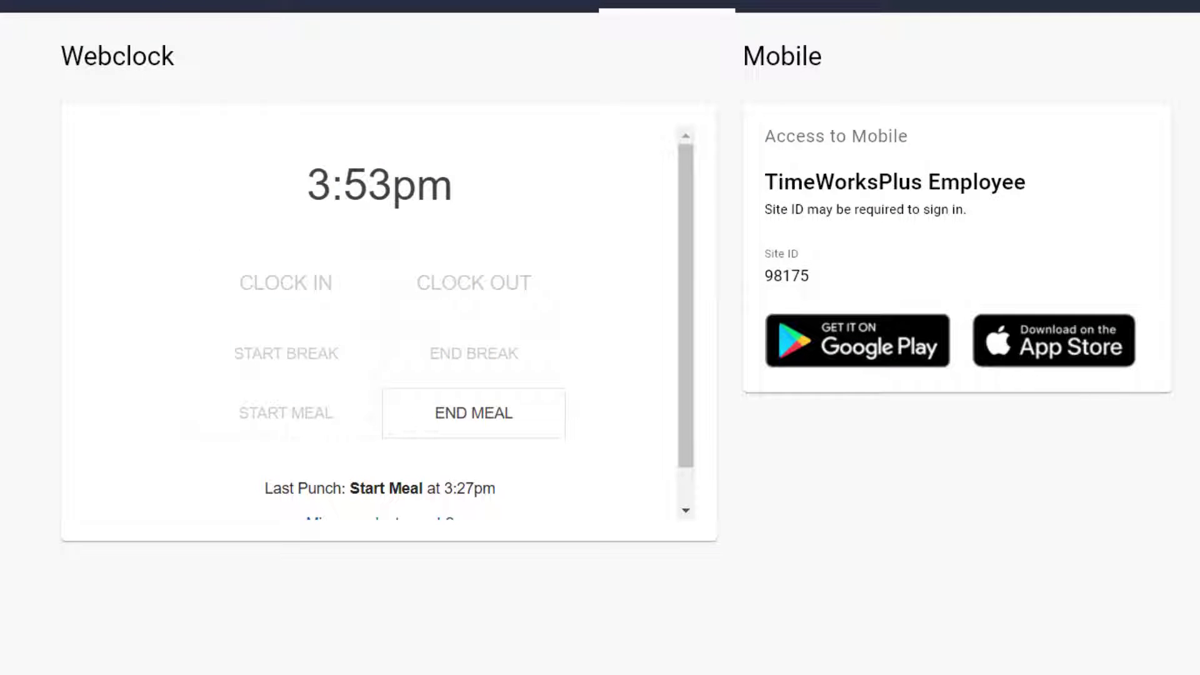
# Step: End the meal on the webclock, and transfer the punch to the Skiing department
pyautogui.click(538, 437)
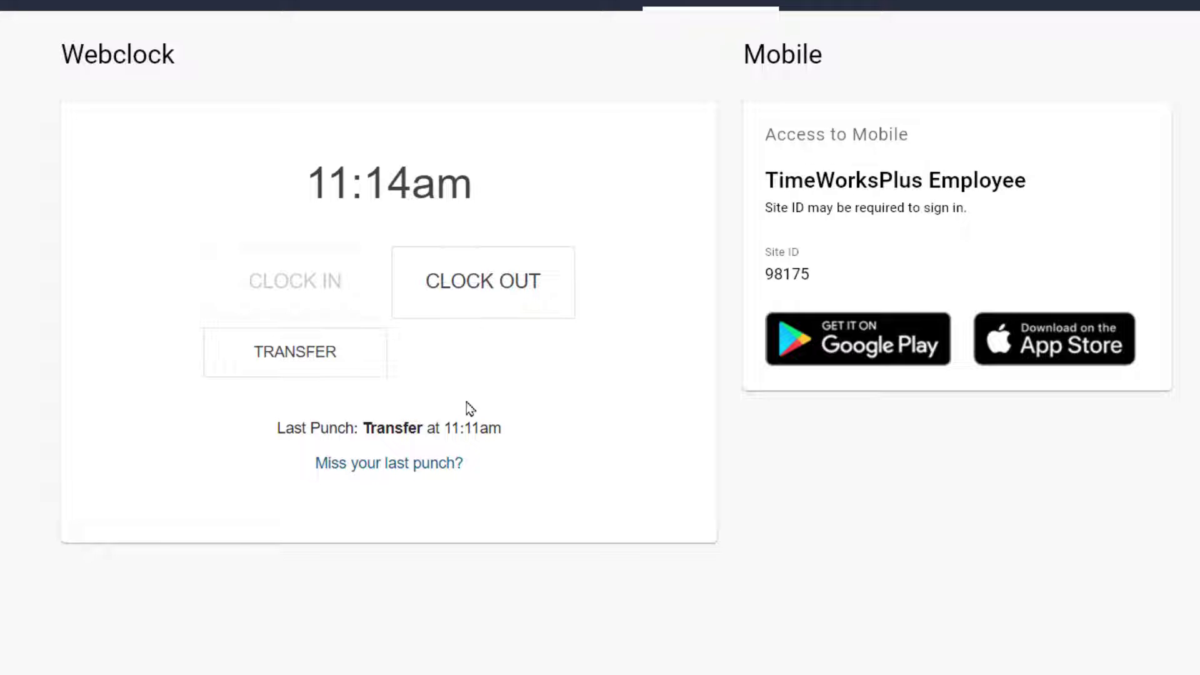
pyautogui.click(346, 363)
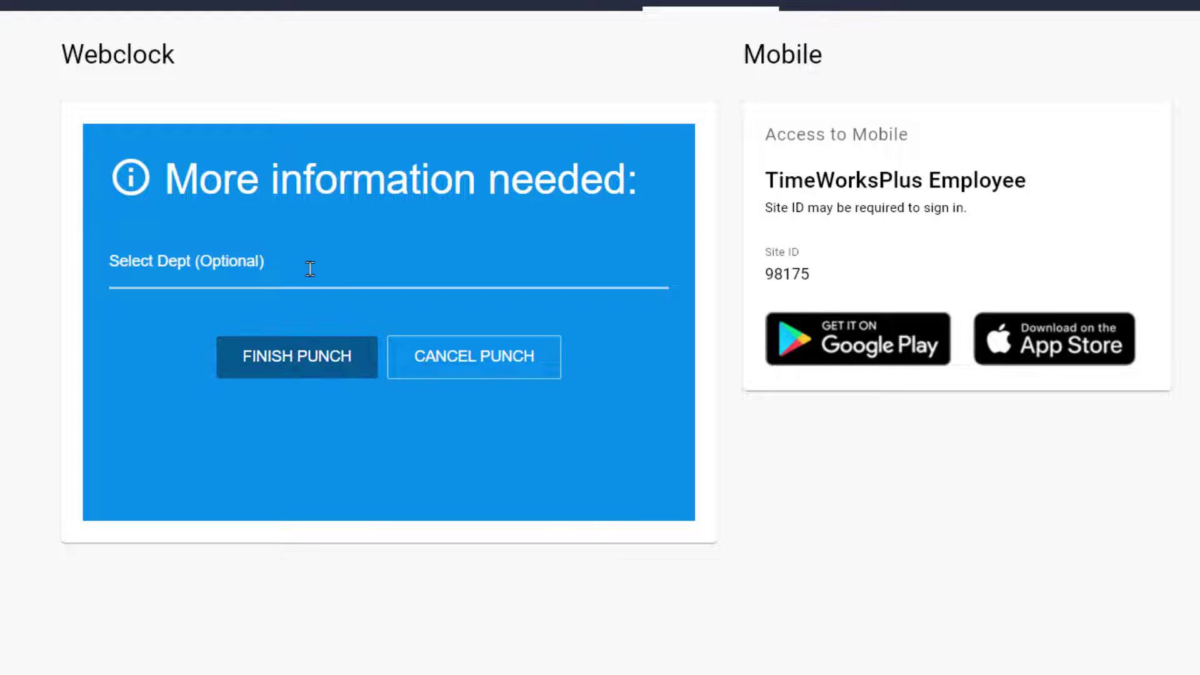
pyautogui.click(309, 268)
pyautogui.click(150, 464)
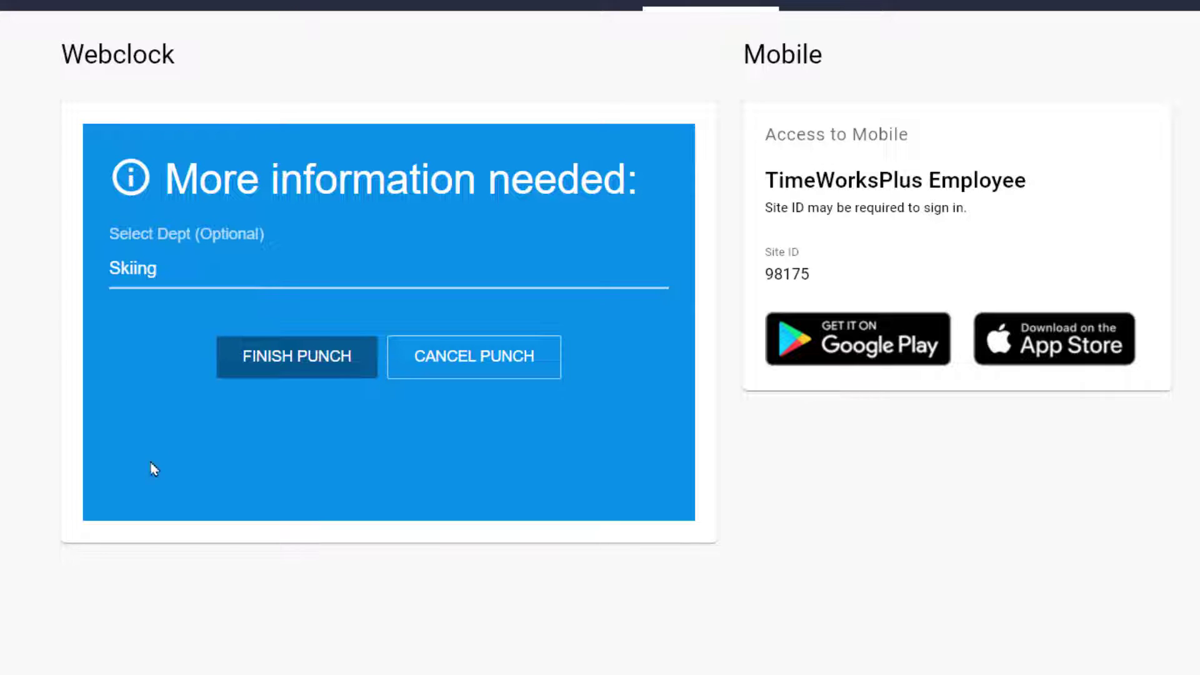
pyautogui.click(267, 362)
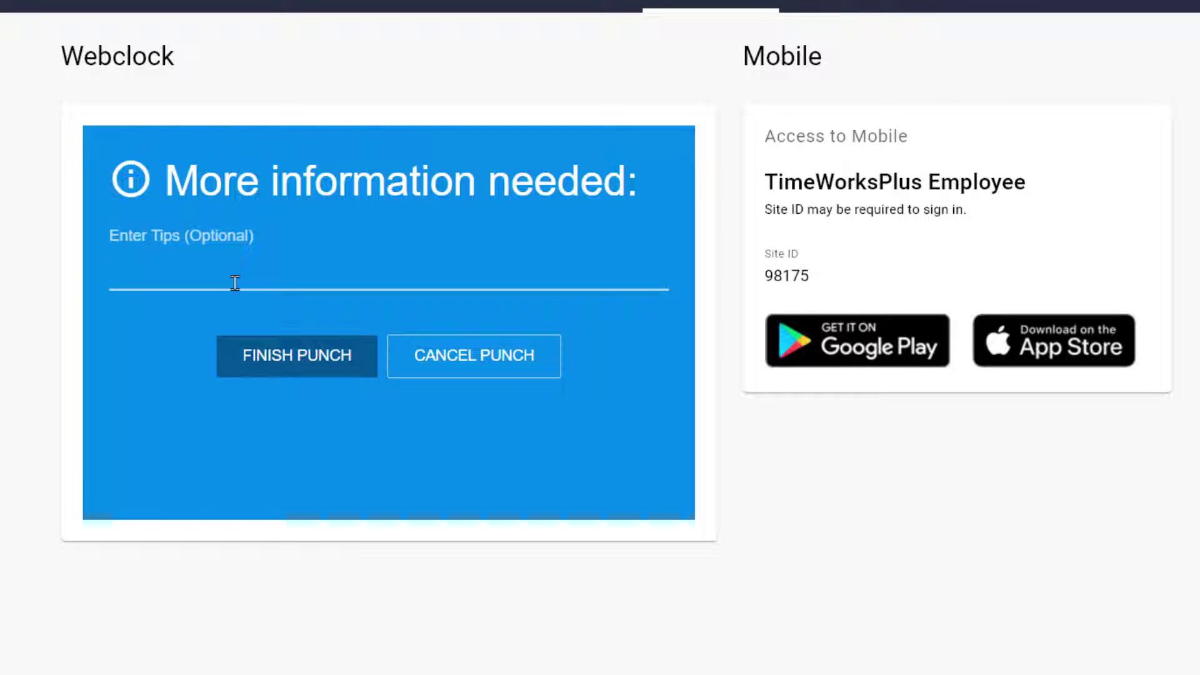
# Step: Enter tips of 65.70 at the webclock prompt and finish the punch
pyautogui.write('65.')
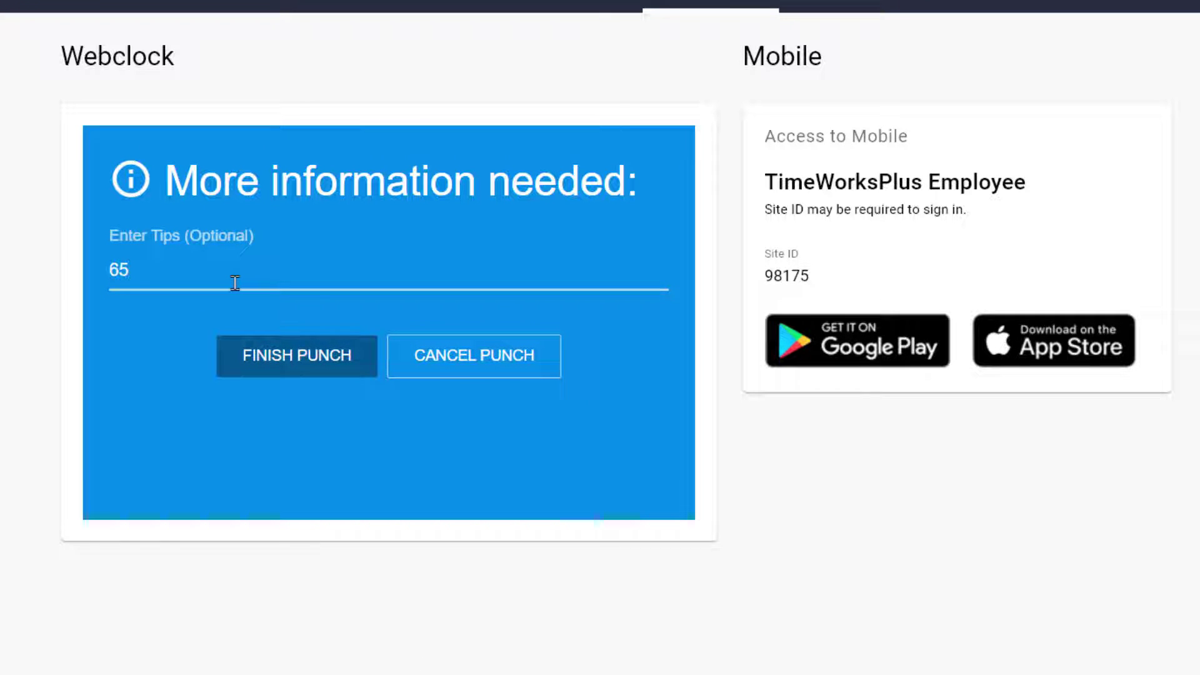
pyautogui.write('70')
pyautogui.click(303, 357)
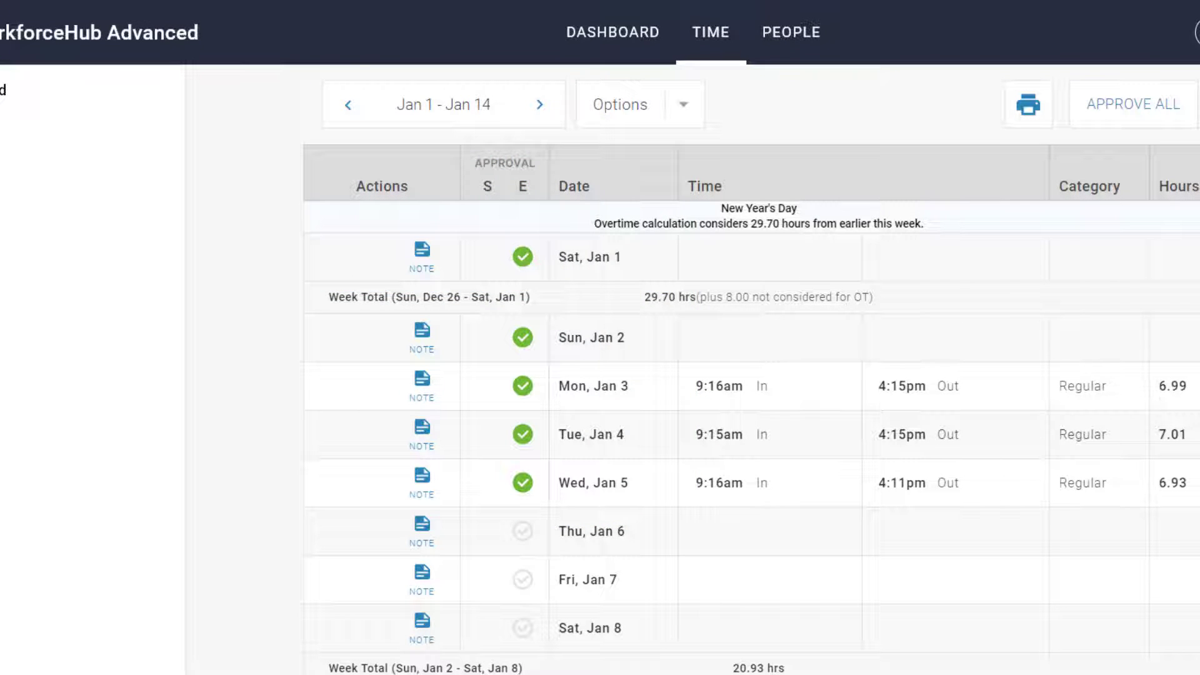
# Step: Approve Thu, Jan 6 and Fri, Jan 7 on the web time card, and approve the Dec 15 – Dec 31 timecard in the mobile app
pyautogui.click(519, 539)
pyautogui.click(521, 583)
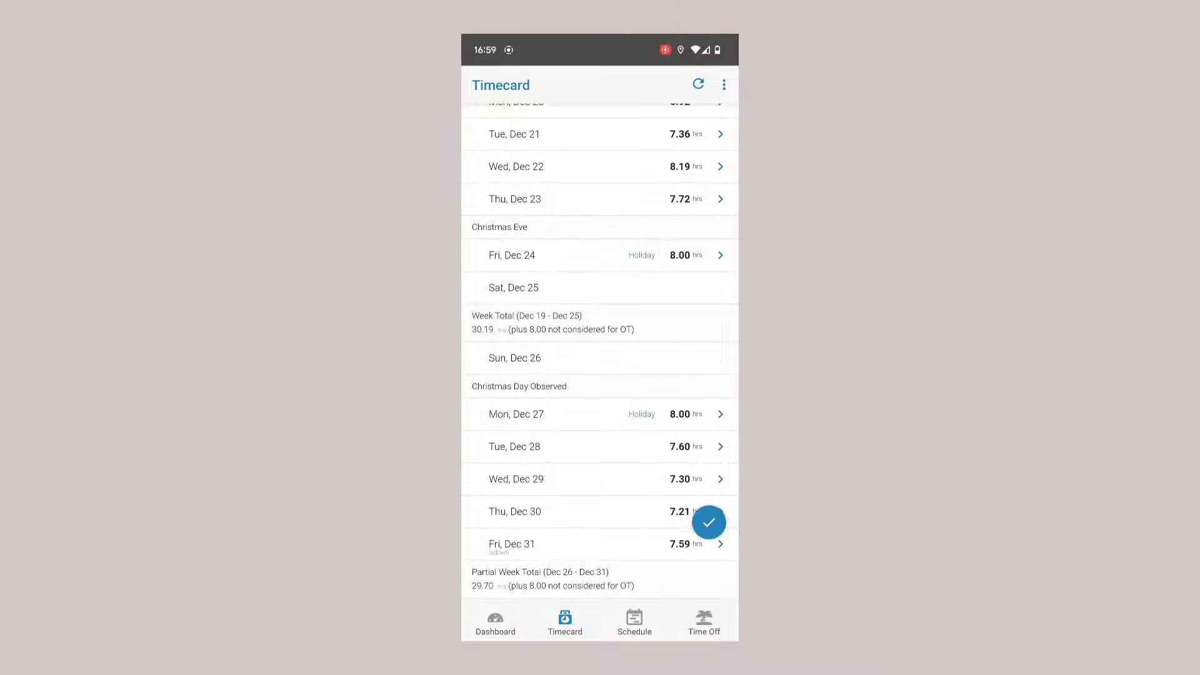
pyautogui.scroll(5, 600, 350)
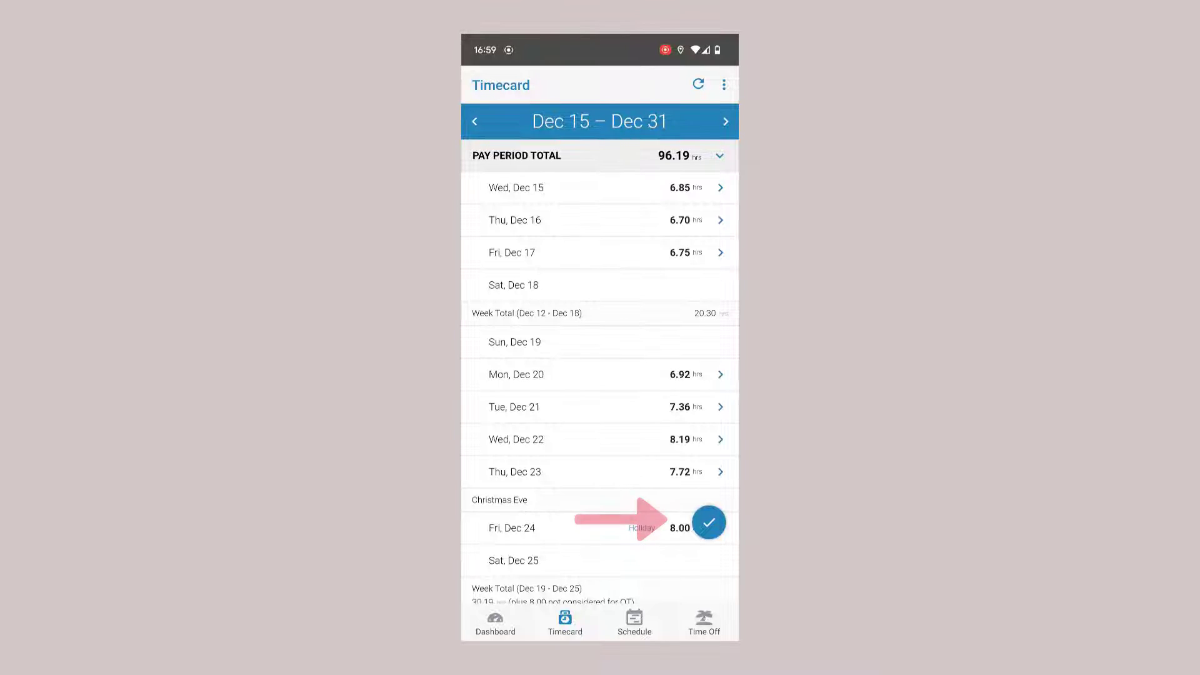
pyautogui.click(708, 523)
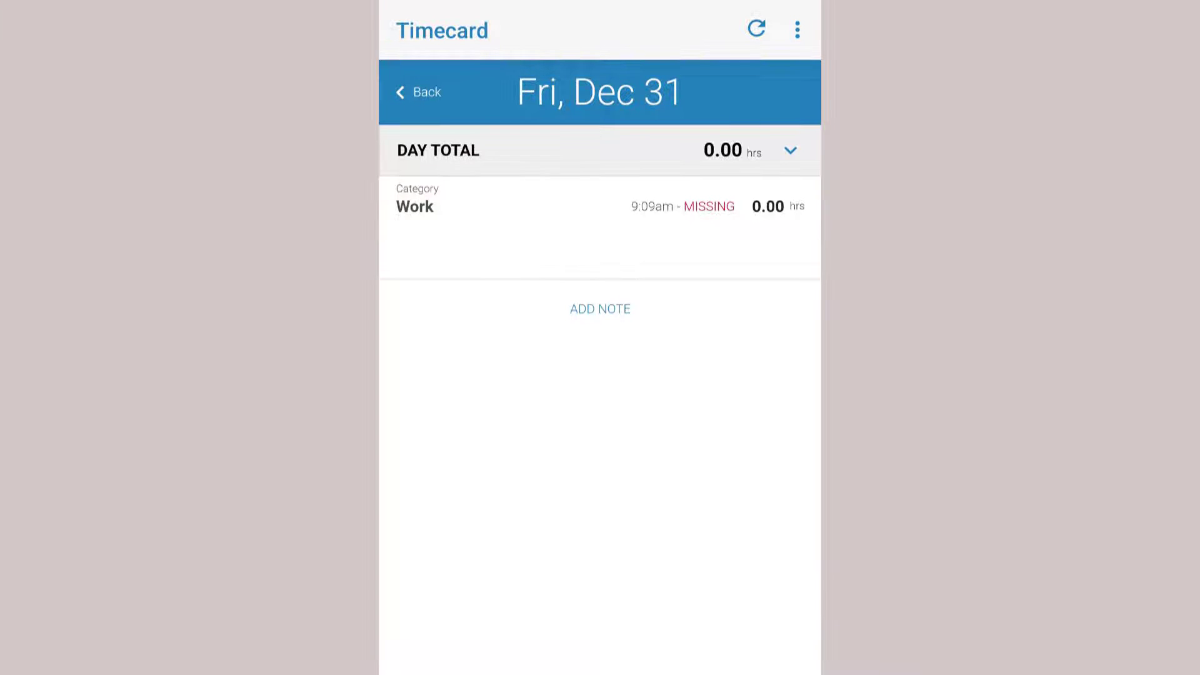
# Step: Add the note "Forgot to clock out. Left at 4:45pm." to Fri, Dec 31 in the mobile timecard
pyautogui.click(599, 309)
pyautogui.click(470, 225)
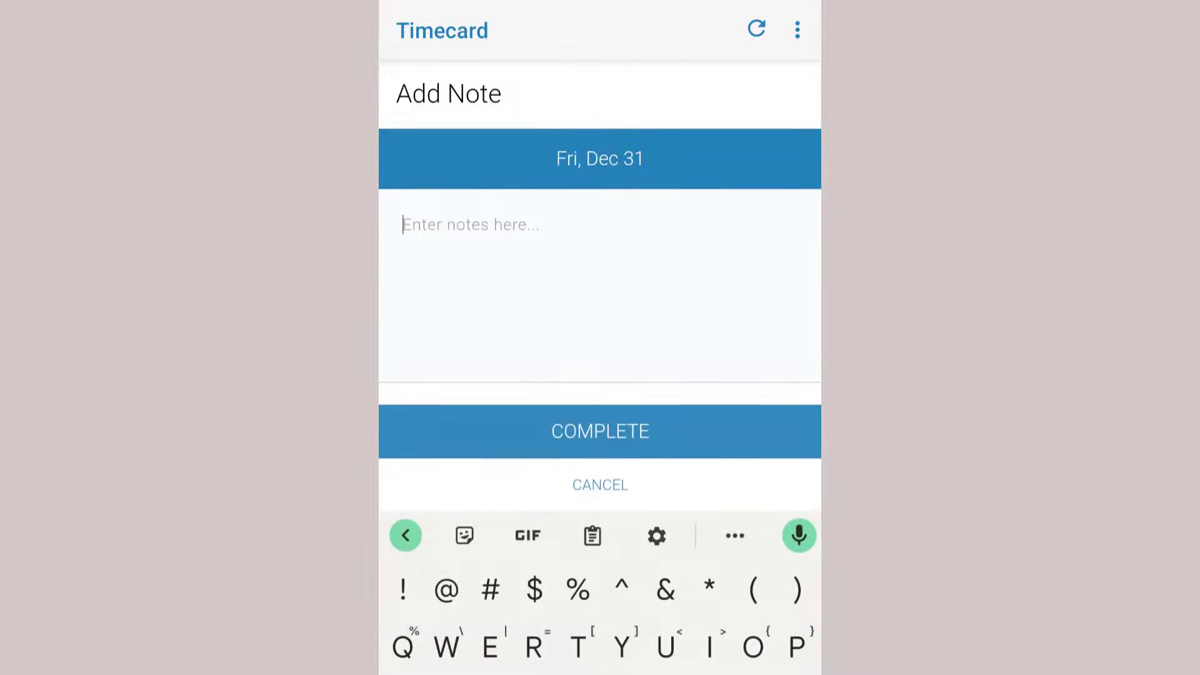
pyautogui.write('Forgot to clock ou')
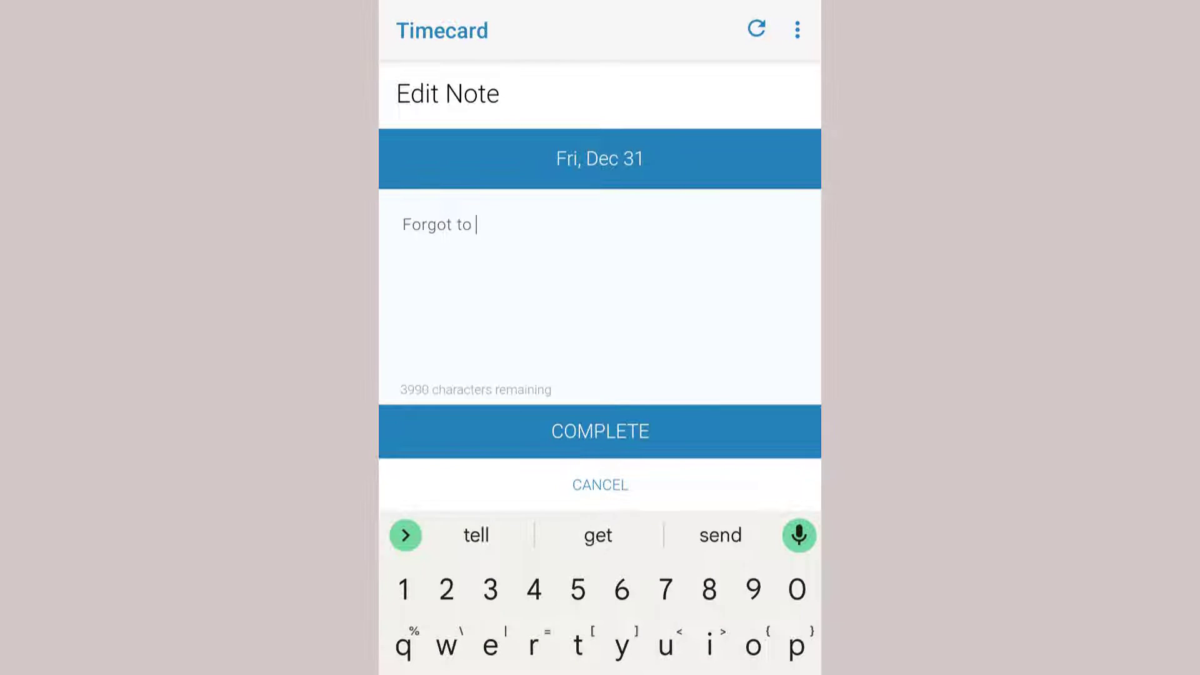
pyautogui.write('t.')
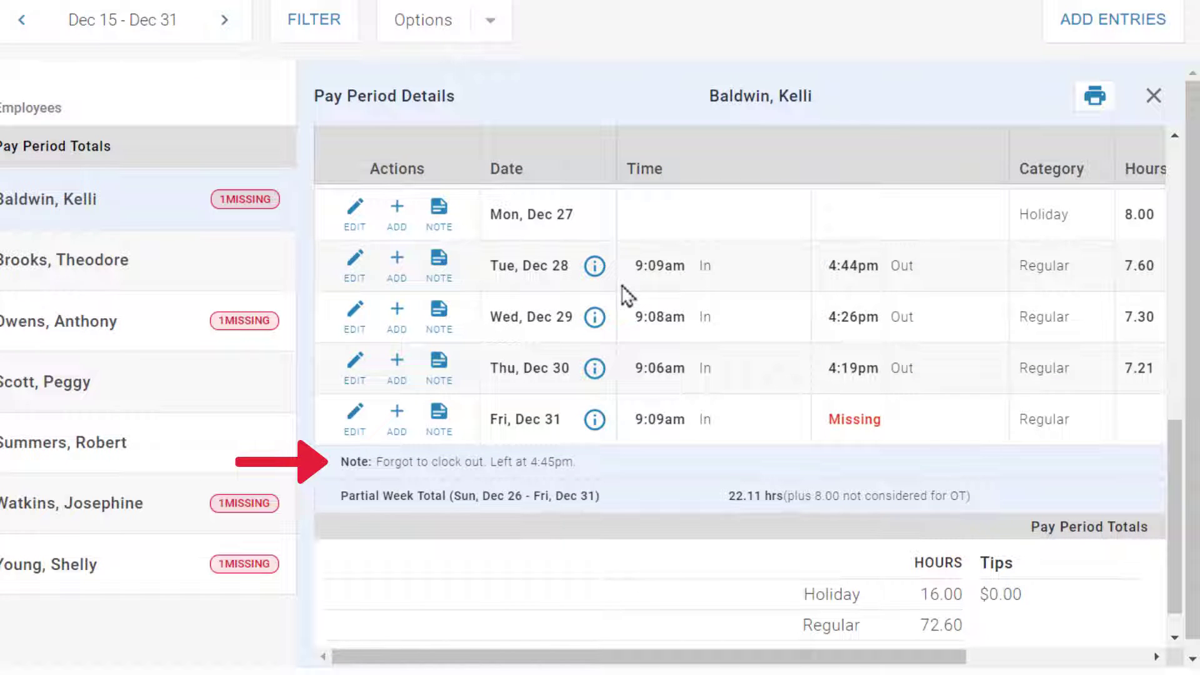
# Step: Set the missing out punch on Fri, Dec 31 to 4:45pm in the employee's pay period details and save it
pyautogui.click(356, 425)
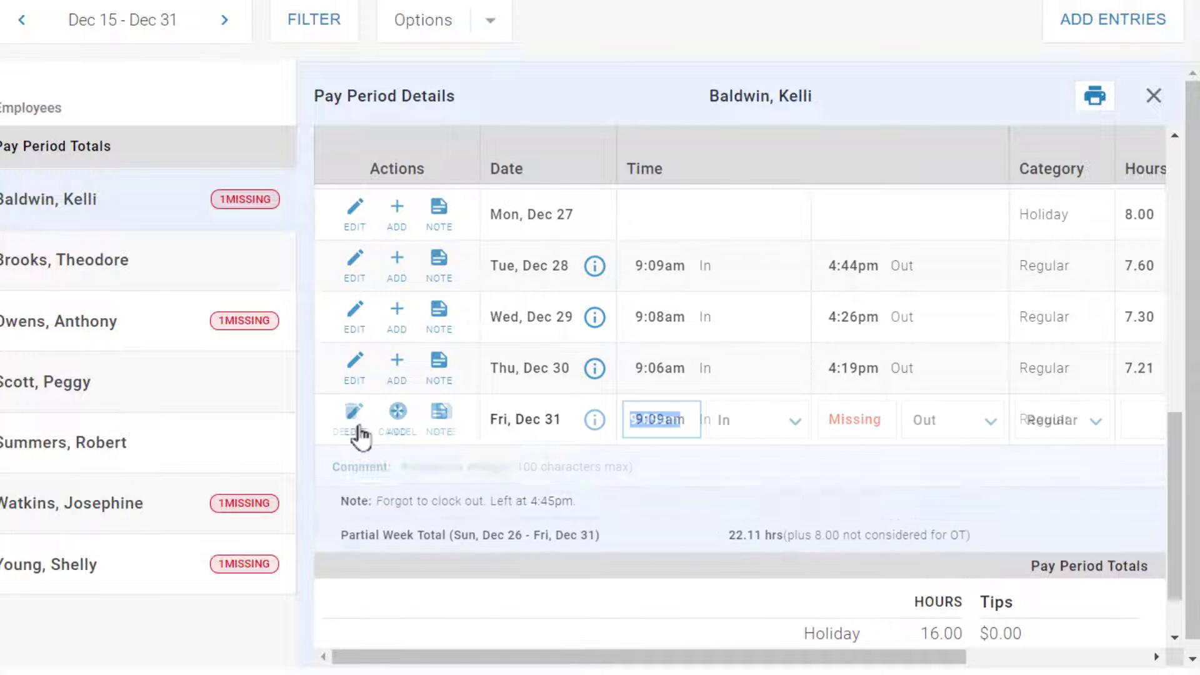
pyautogui.click(870, 419)
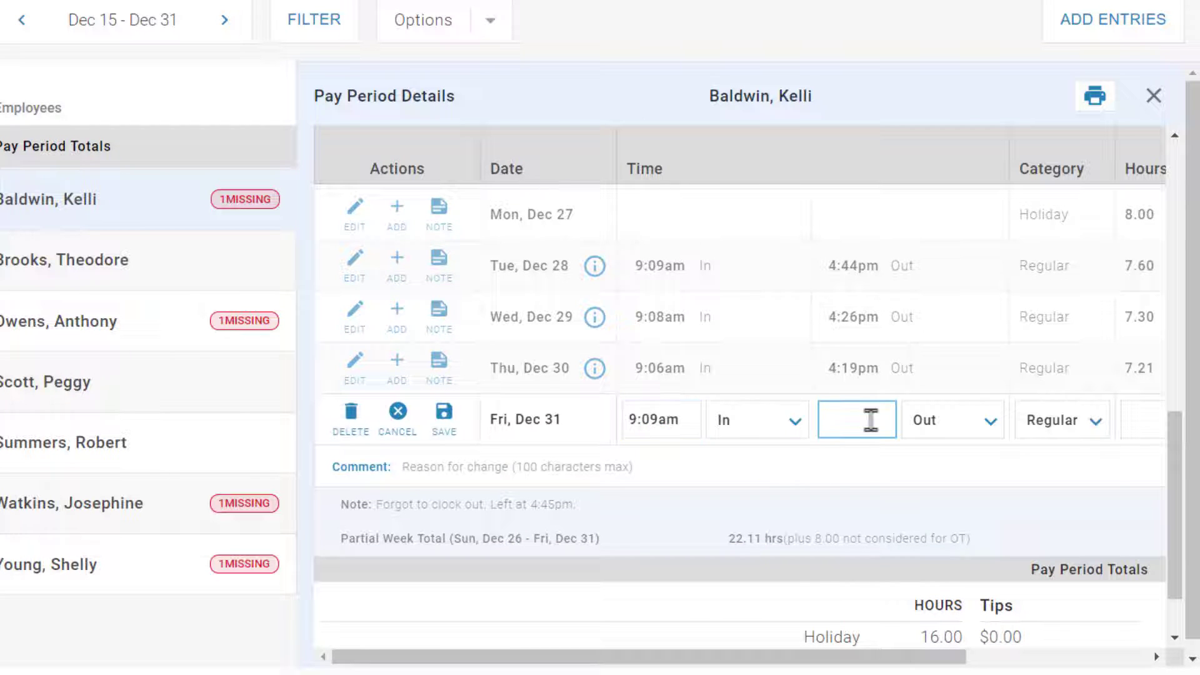
pyautogui.write('4:45pm')
pyautogui.click(446, 415)
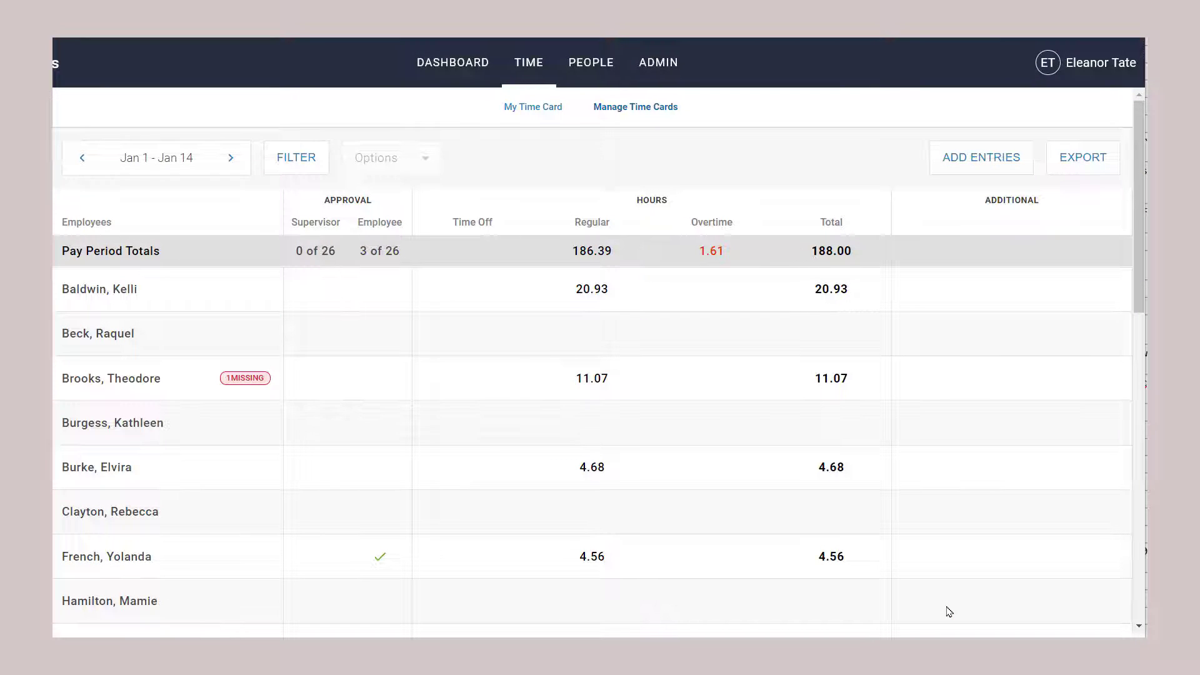
# Step: Check the Jan 1 - Jan 14 time cards for overtime and inspect the overtime employee's pay period details, including the 11:17am transfer punch
pyautogui.scroll(-7, 594, 367)
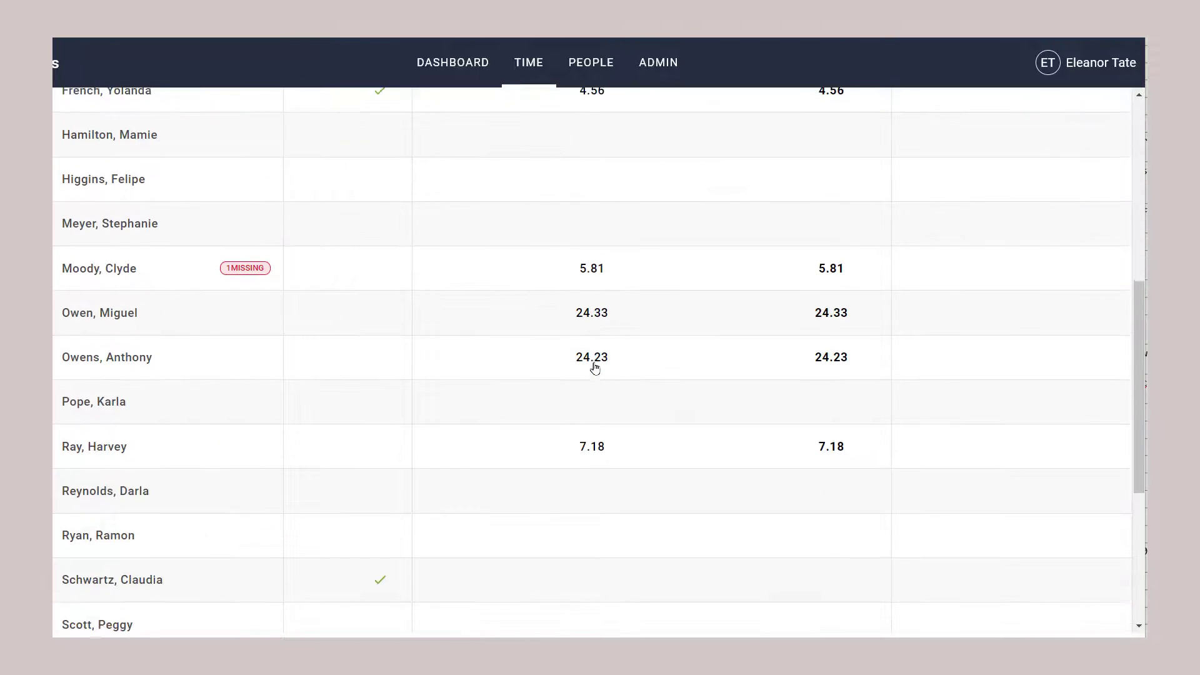
pyautogui.scroll(-5, 594, 367)
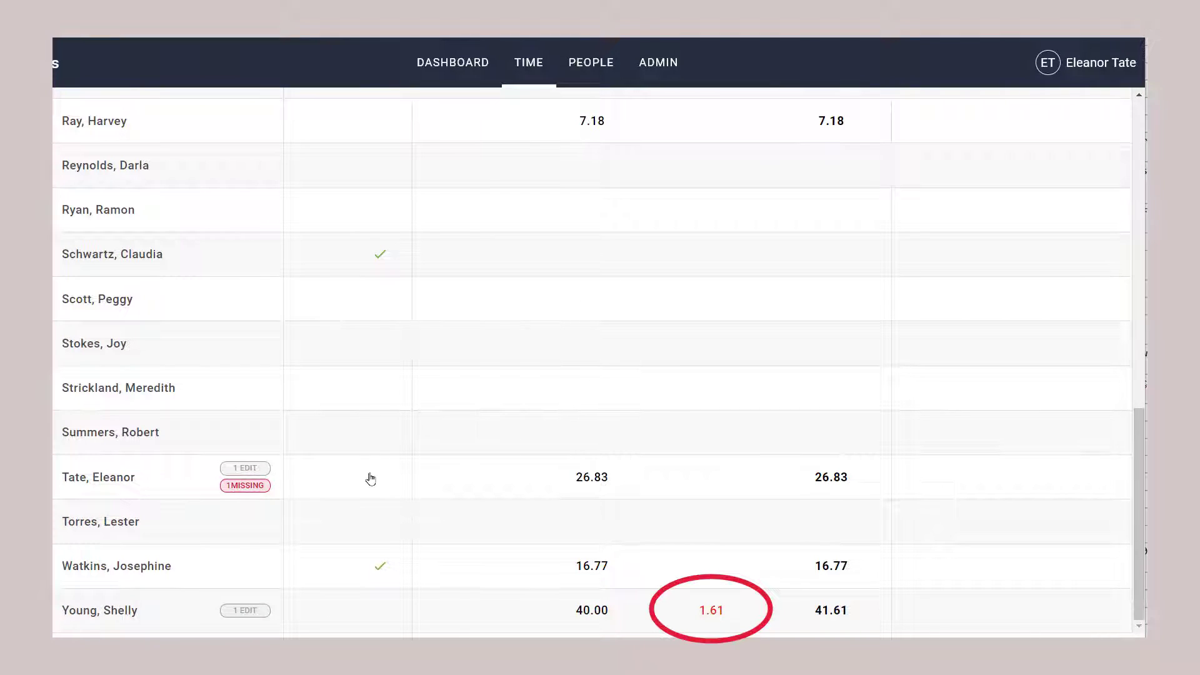
pyautogui.click(122, 618)
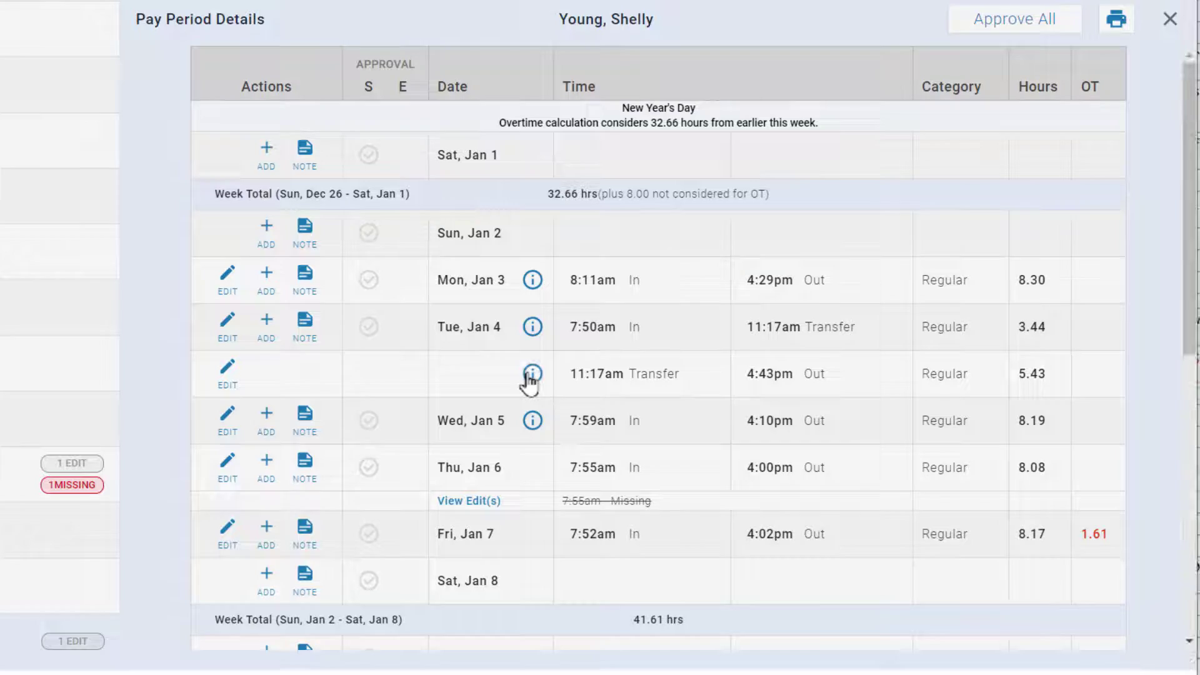
pyautogui.click(531, 375)
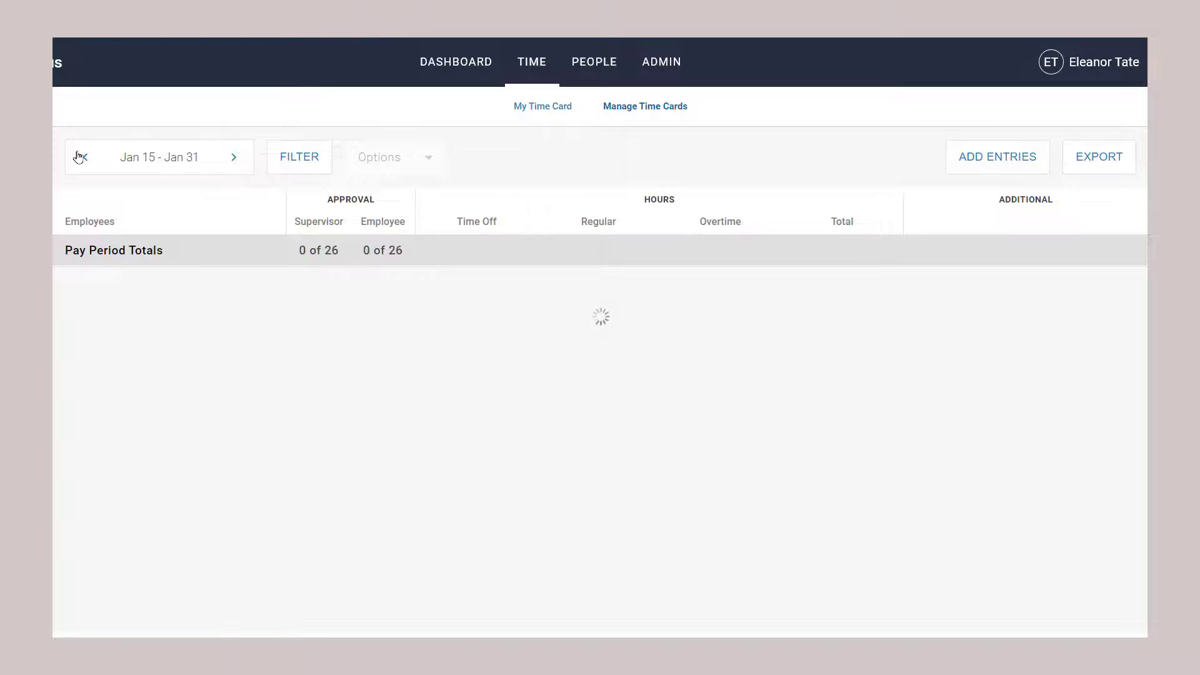
# Step: Go back to the Dec 15 - Dec 31 pay period and review the supervisor and employee approvals
pyautogui.click(78, 156)
pyautogui.click(78, 156)
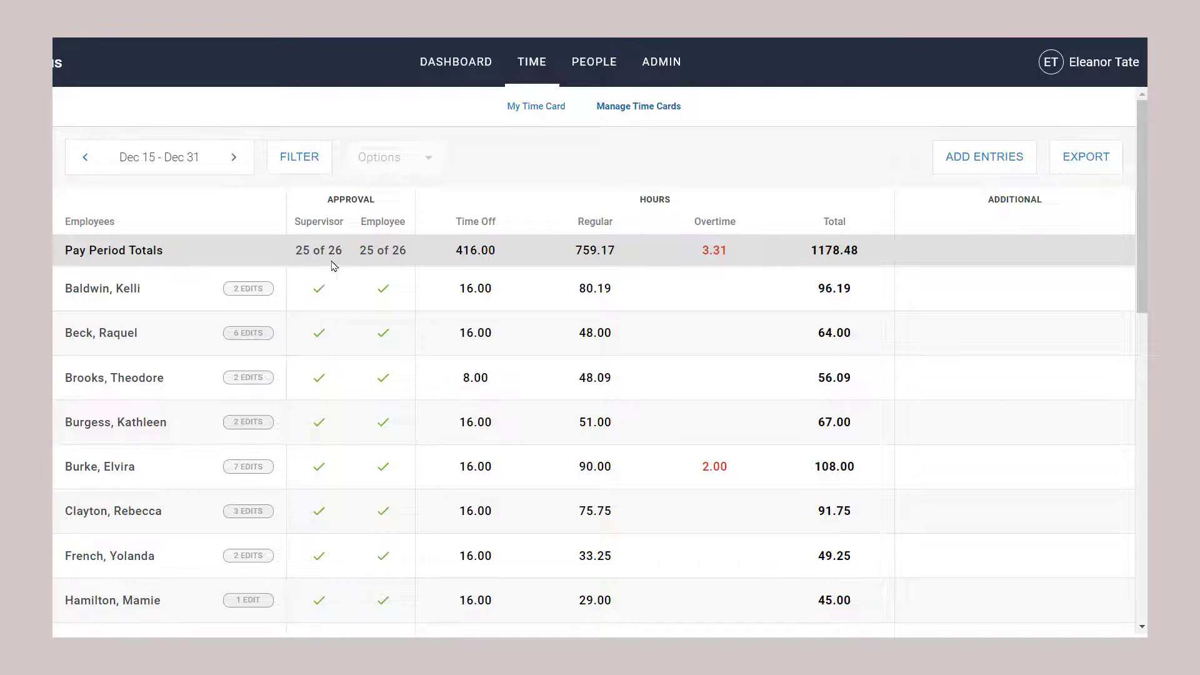
pyautogui.scroll(-1, 510, 347)
pyautogui.scroll(-2, 510, 346)
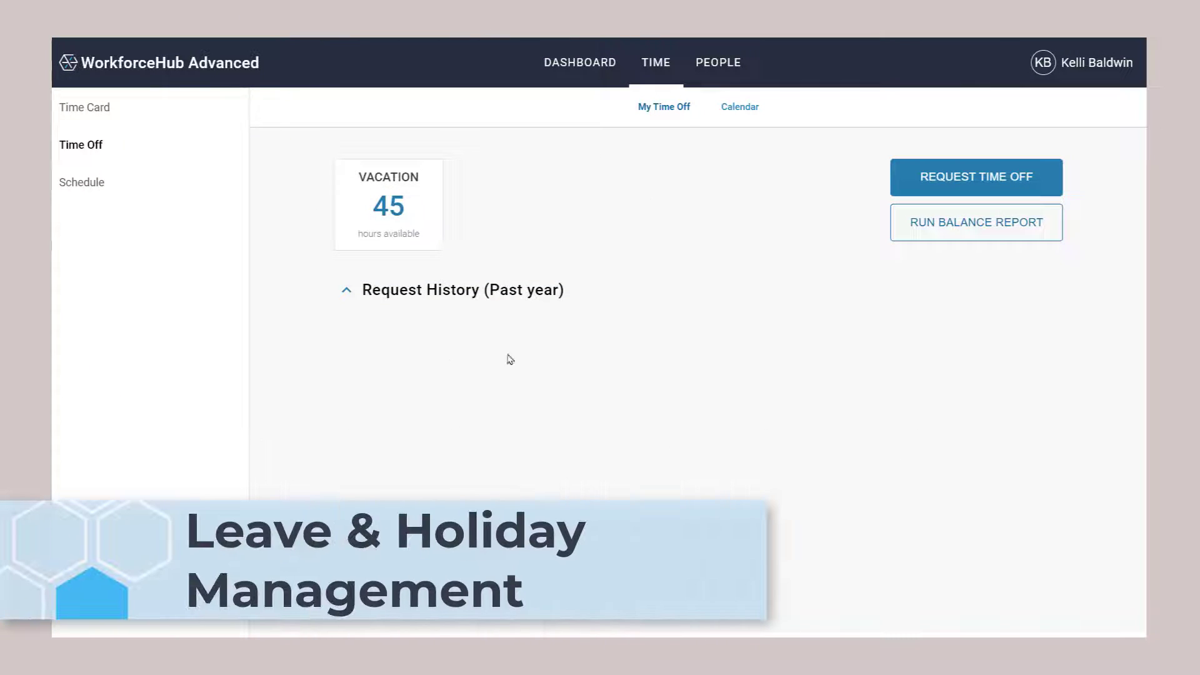
# Step: Fill in a time off request for Jul 5 to Jul 8, 2022, using the Vacation type
pyautogui.click(964, 191)
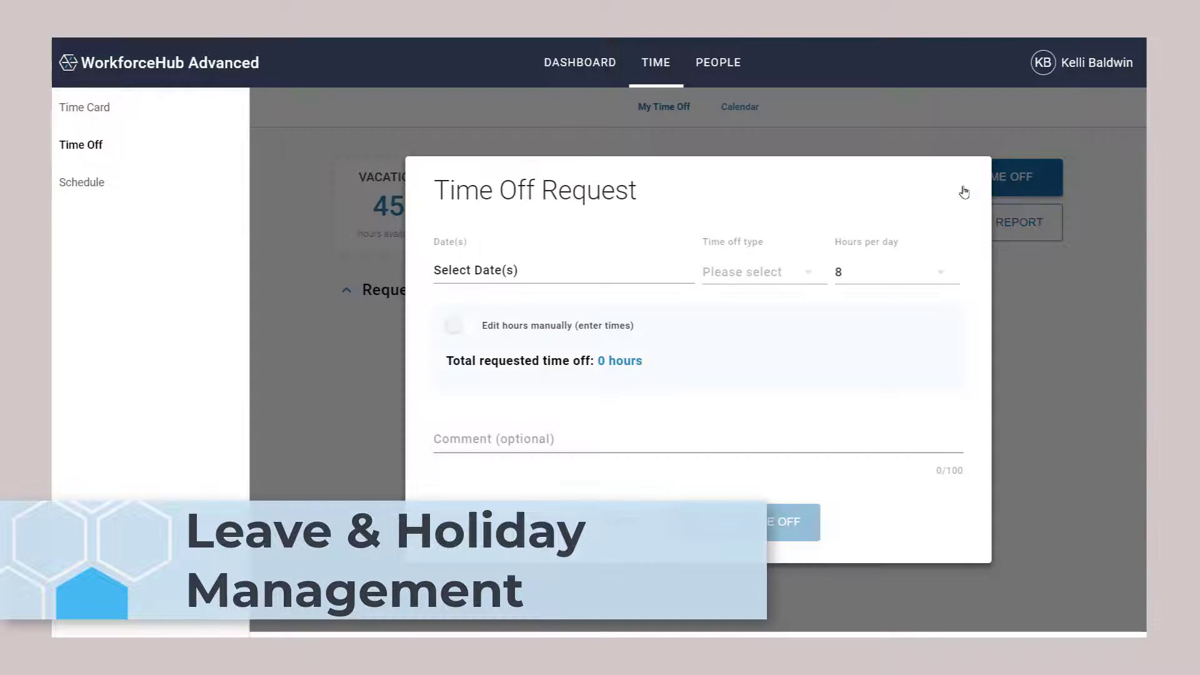
pyautogui.click(610, 273)
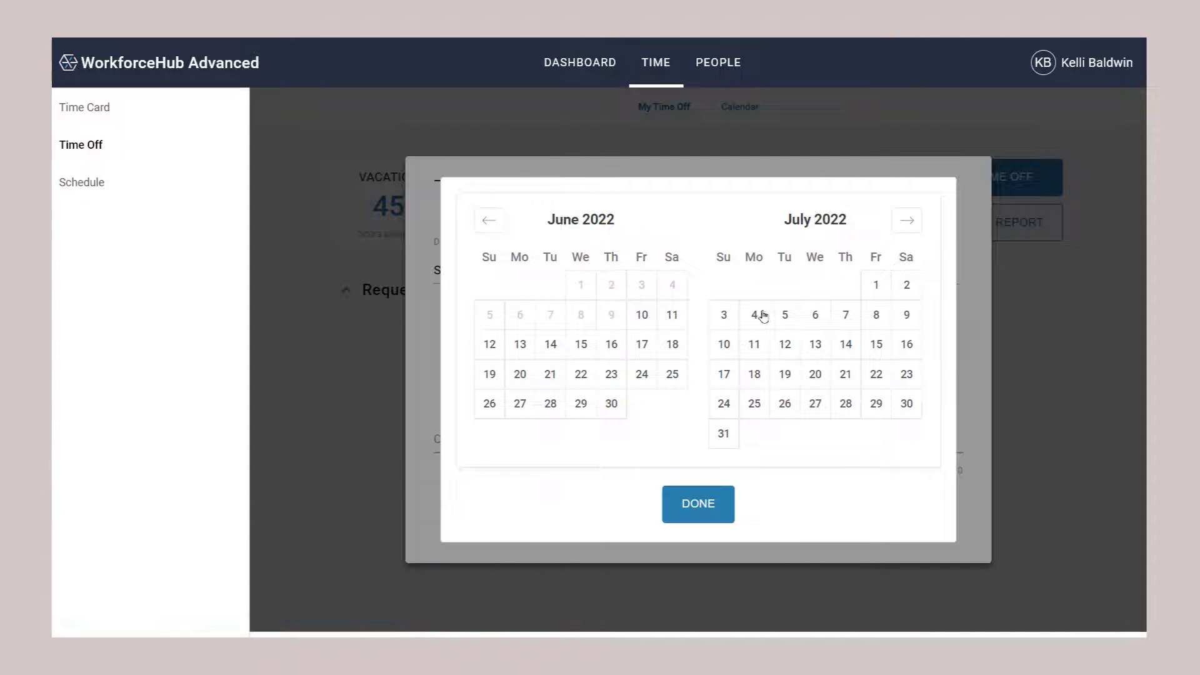
pyautogui.click(785, 315)
pyautogui.click(876, 315)
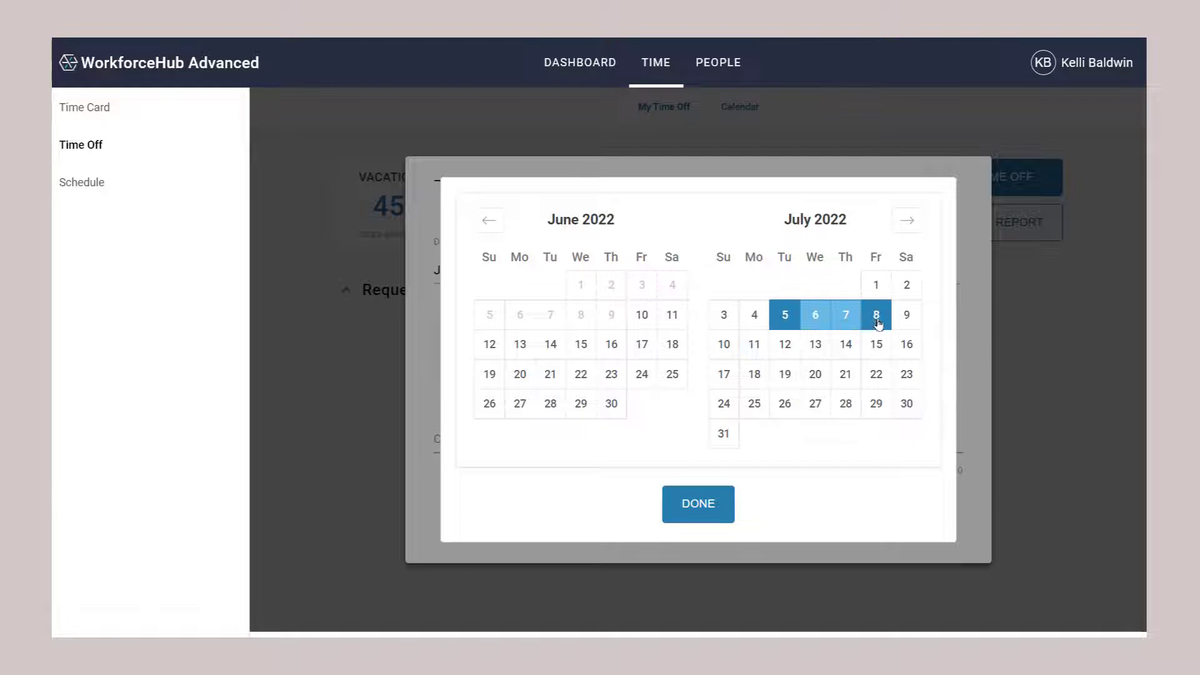
pyautogui.click(716, 516)
pyautogui.click(762, 275)
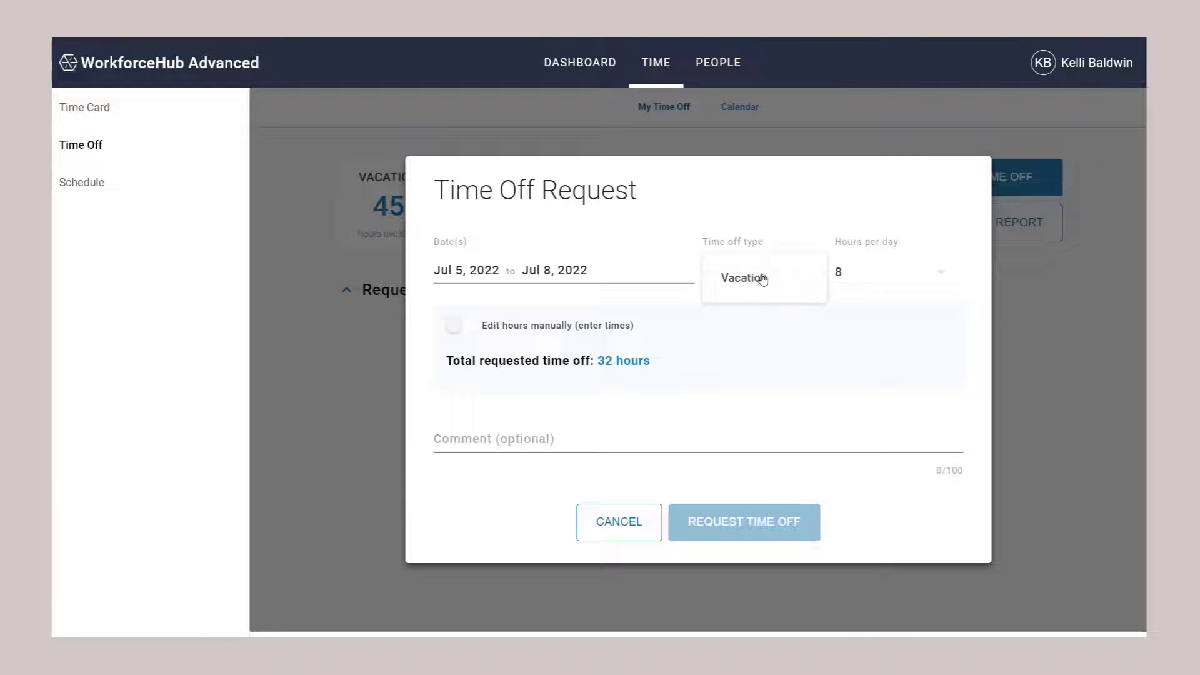
pyautogui.click(753, 275)
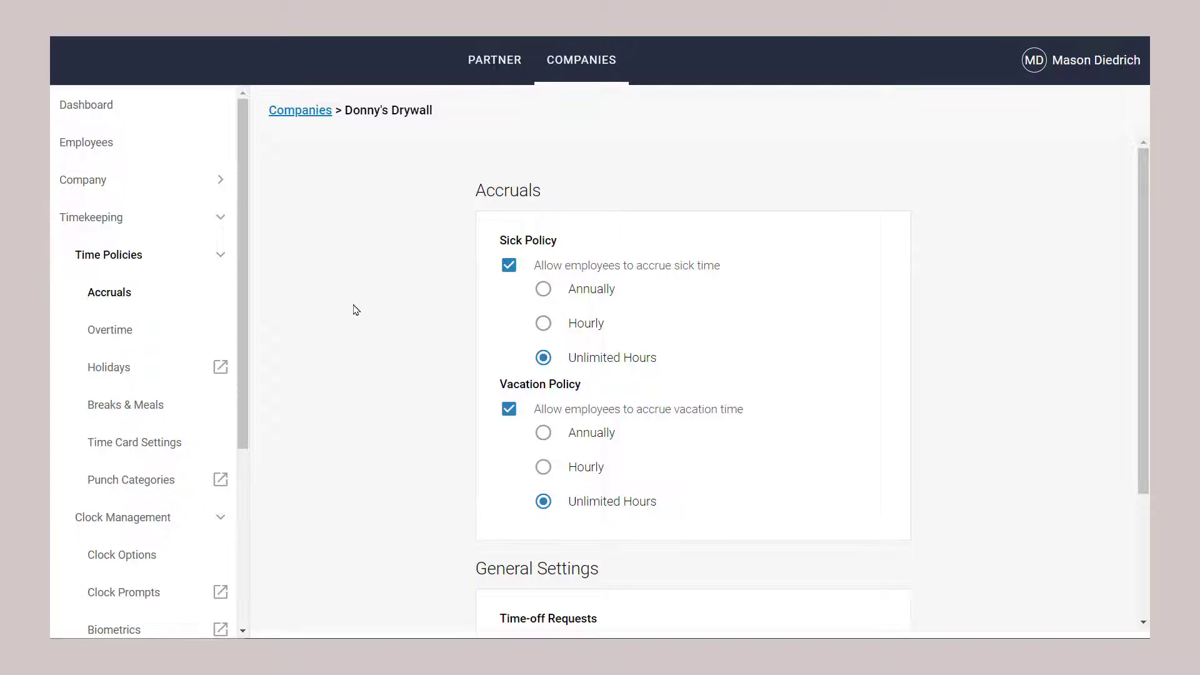
# Step: Review the sick and vacation accrual policies and the time-off request settings for Donny's Drywall
pyautogui.scroll(-3, 355, 310)
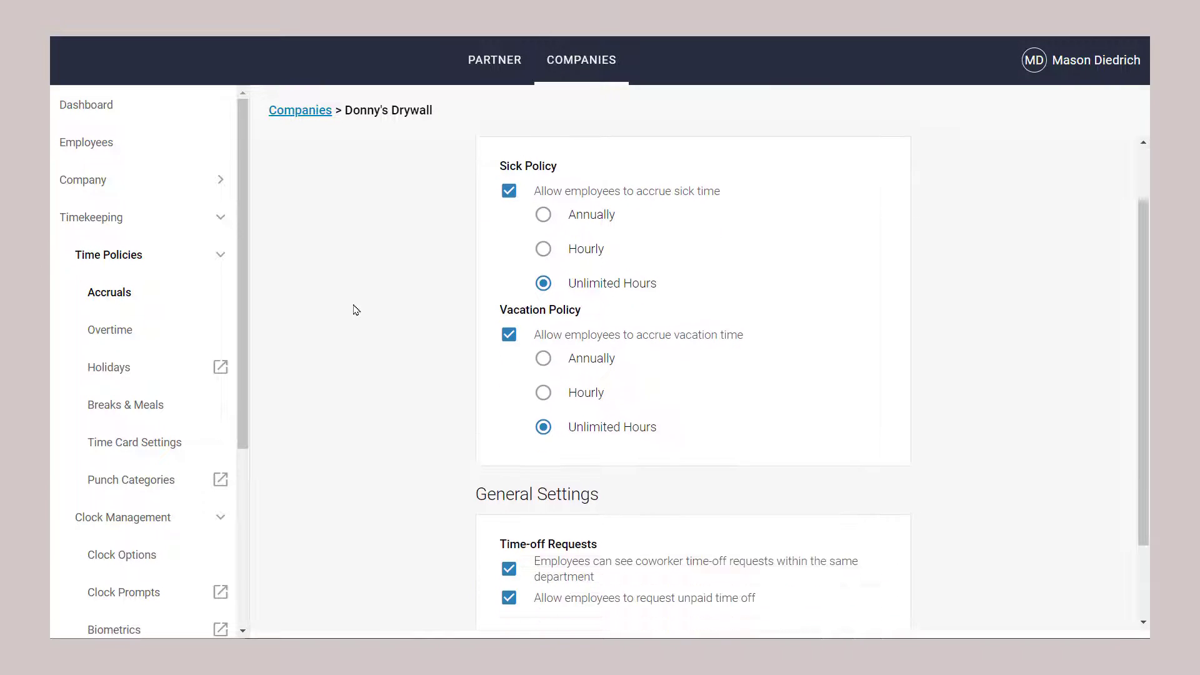
pyautogui.scroll(-1, 356, 310)
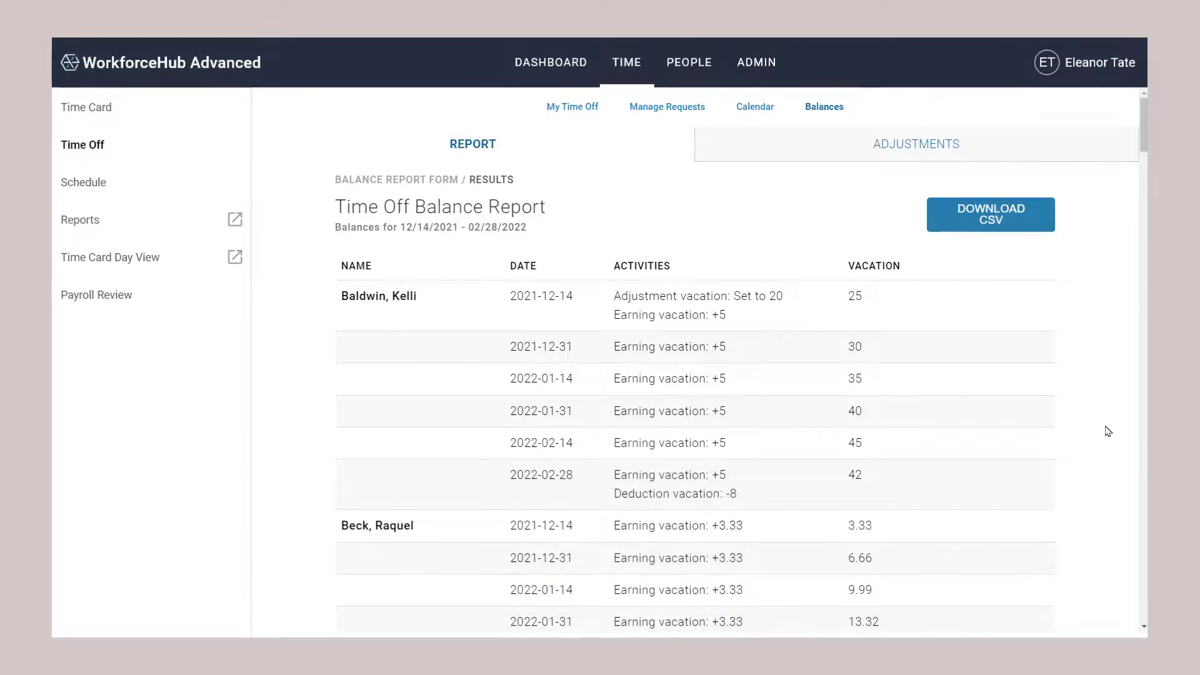
# Step: Examine the employees' vacation activities in the Time Off Balance Report and the hire date and employment type in an employee's employment details
pyautogui.scroll(-3, 1106, 430)
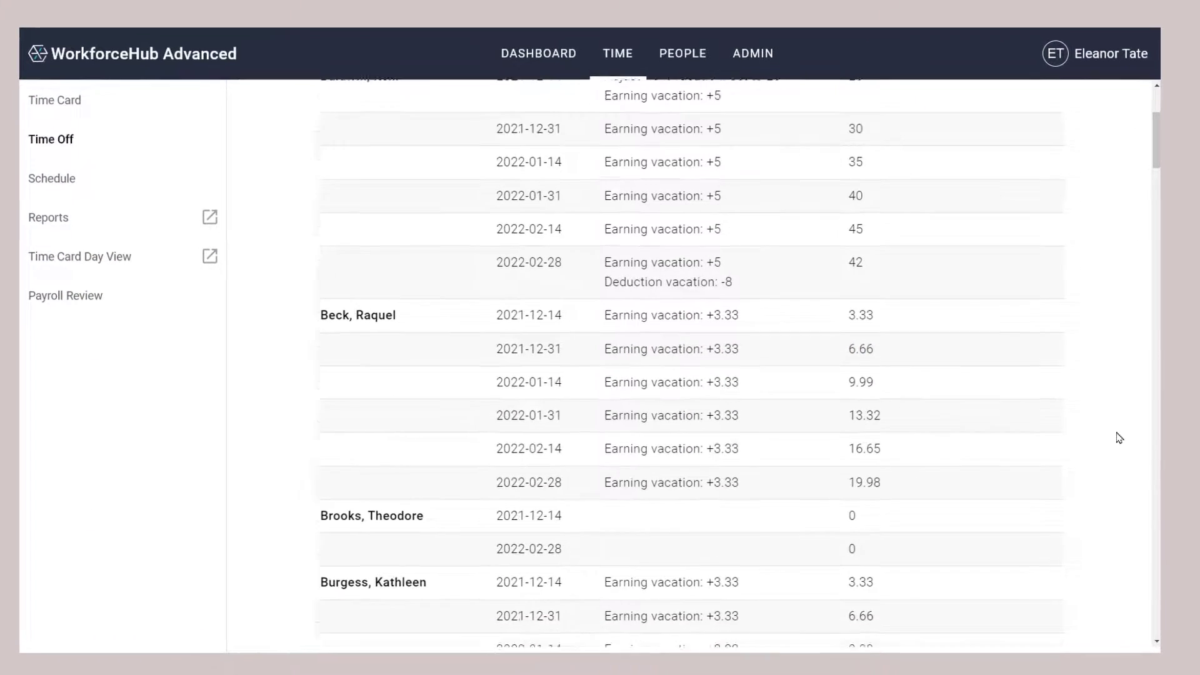
pyautogui.scroll(-4, 1125, 441)
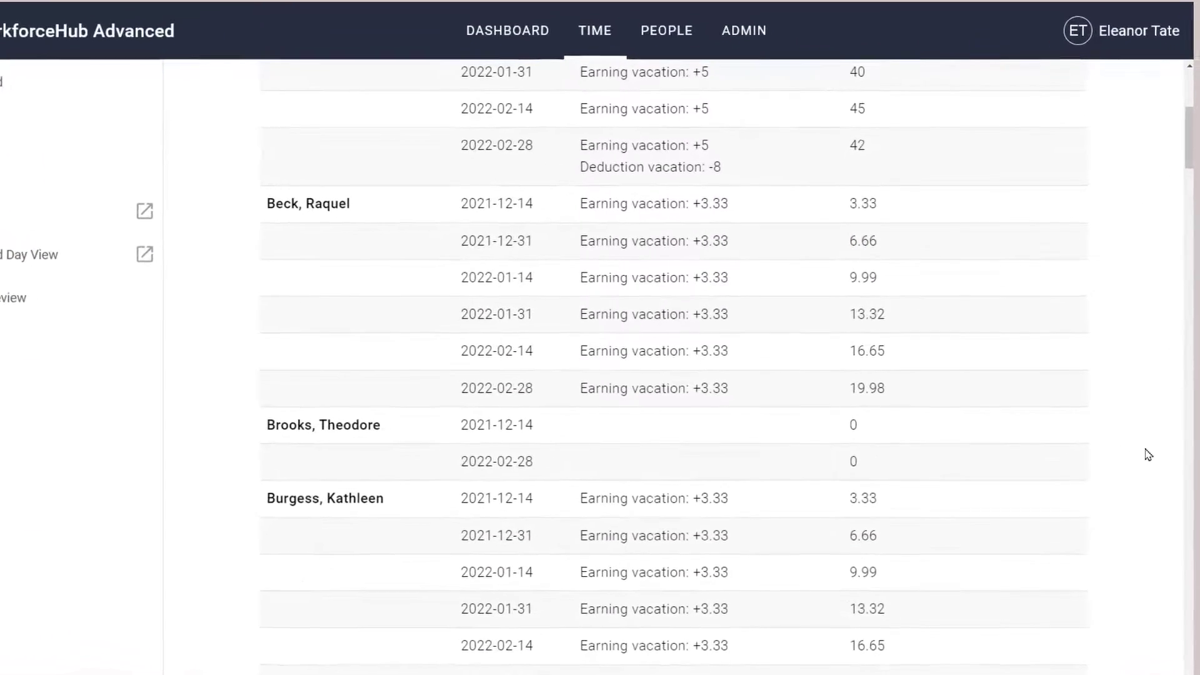
pyautogui.scroll(-3, 1176, 471)
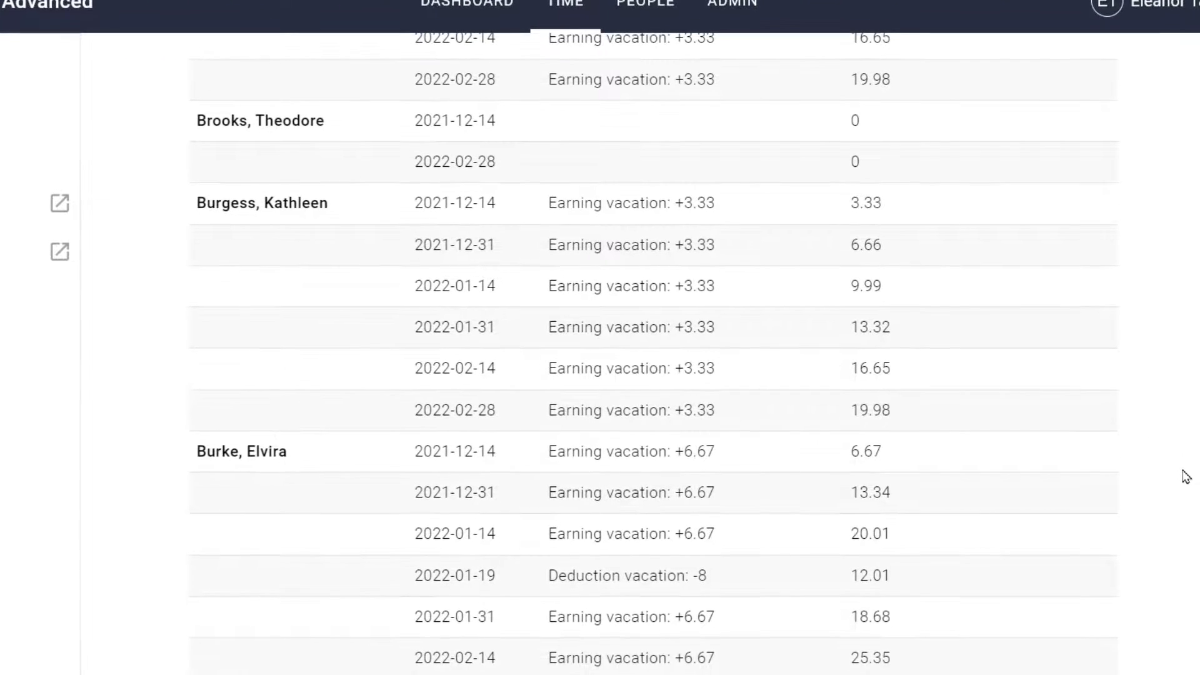
pyautogui.scroll(-2, 1176, 471)
pyautogui.scroll(-4, 1186, 477)
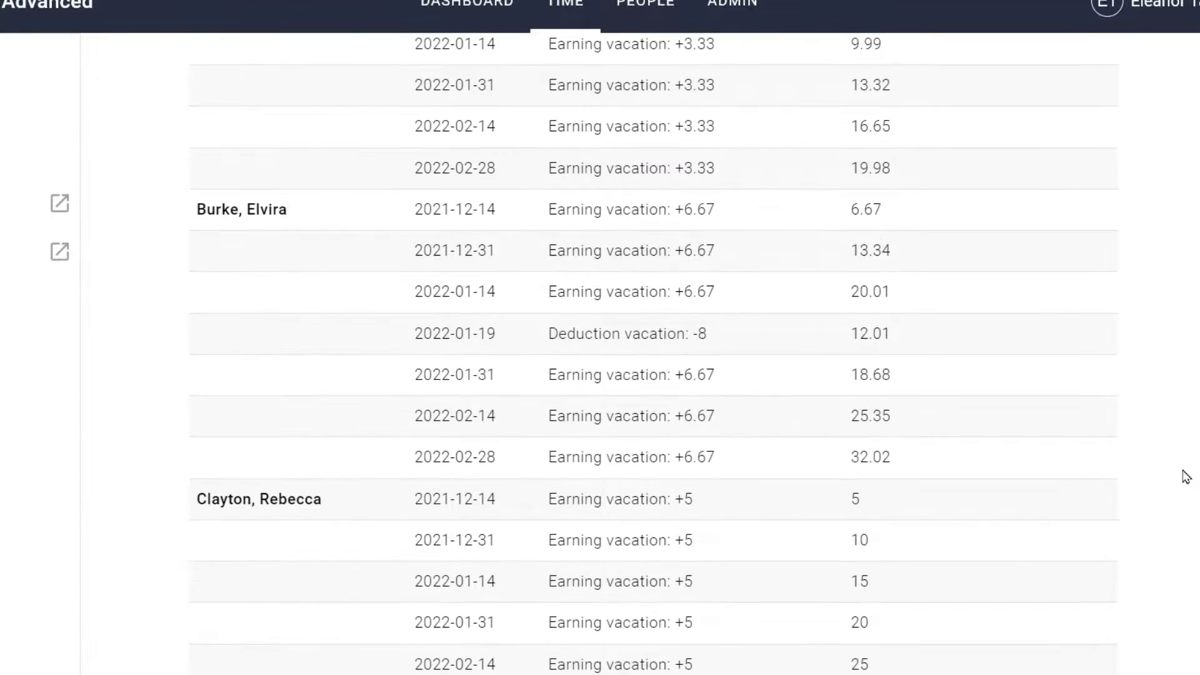
pyautogui.scroll(-4, 1186, 477)
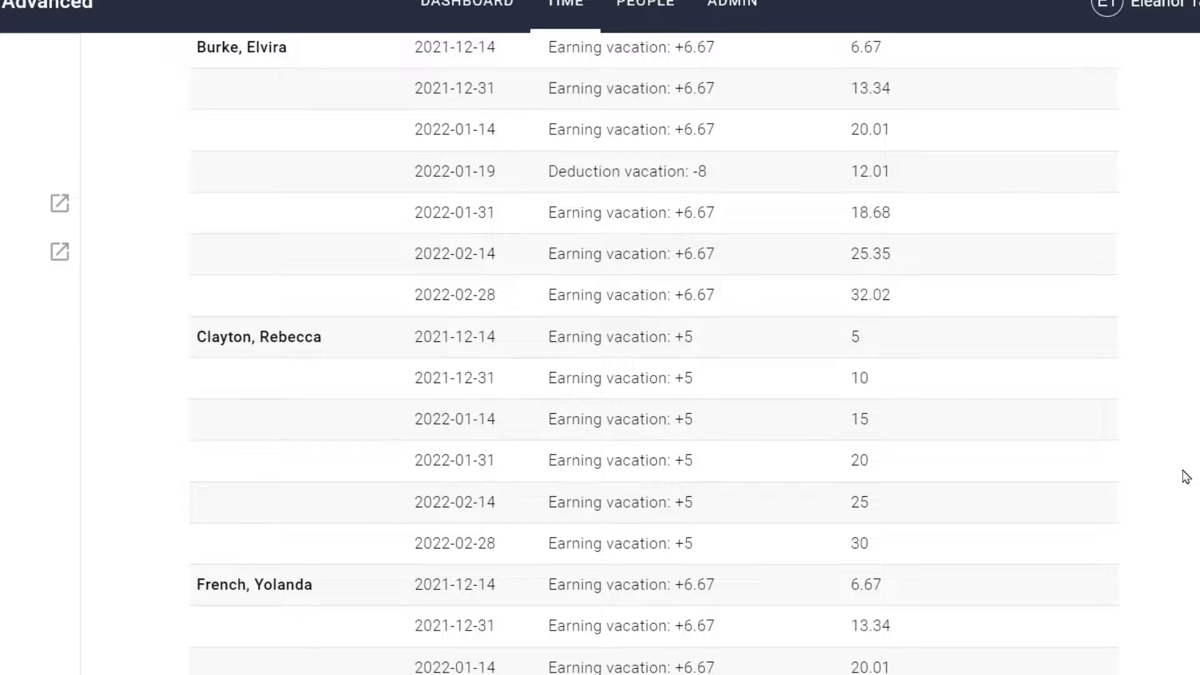
pyautogui.scroll(-7, 1186, 477)
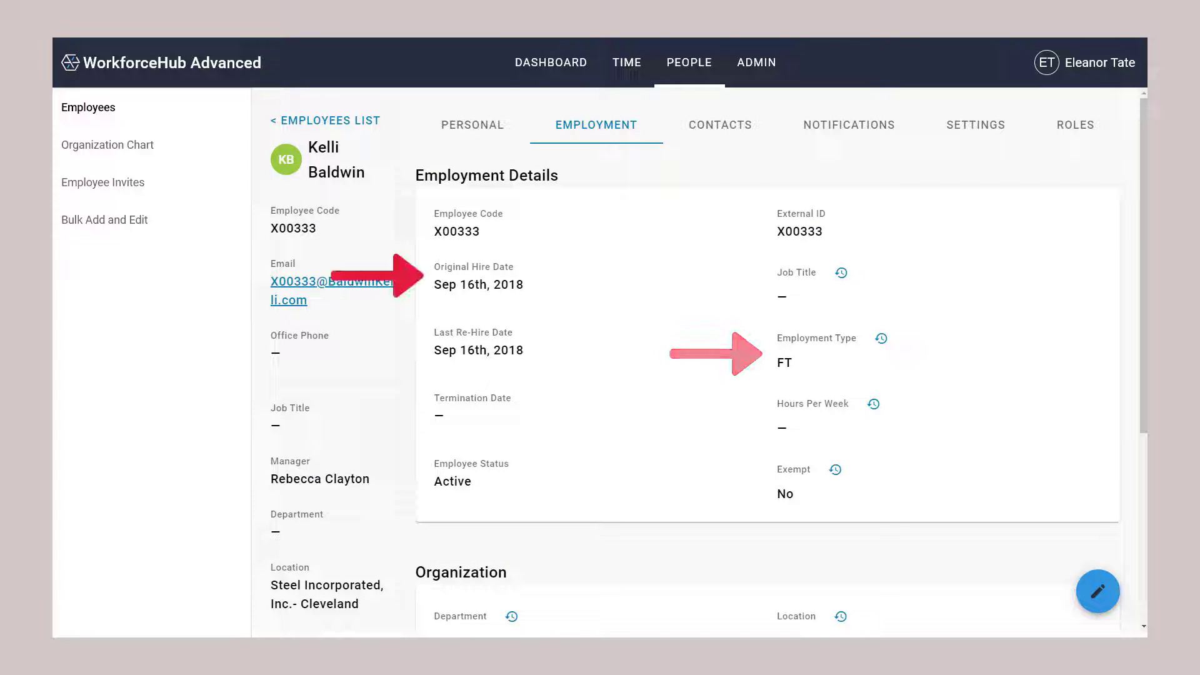
pyautogui.scroll(-2, 1008, 509)
pyautogui.scroll(-5, 1008, 510)
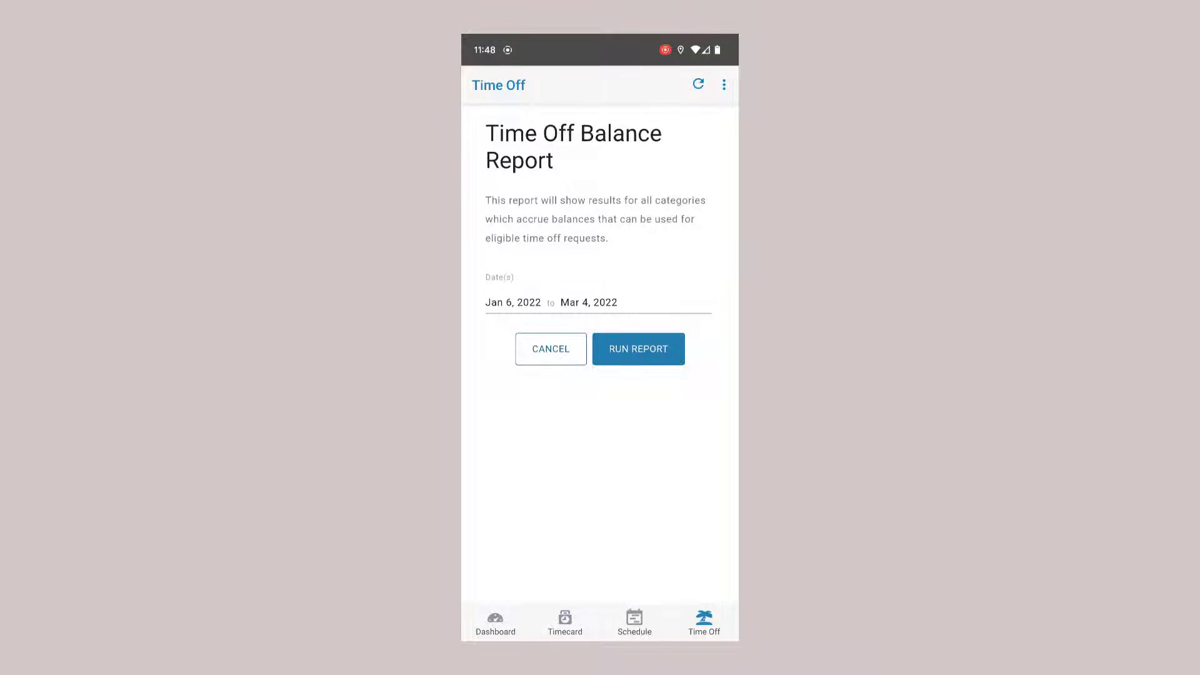
# Step: Run the Time Off Balance Report for Jan 6 to Mar 4, 2022, and check the February 7 requests on the time off calendar
pyautogui.click(650, 343)
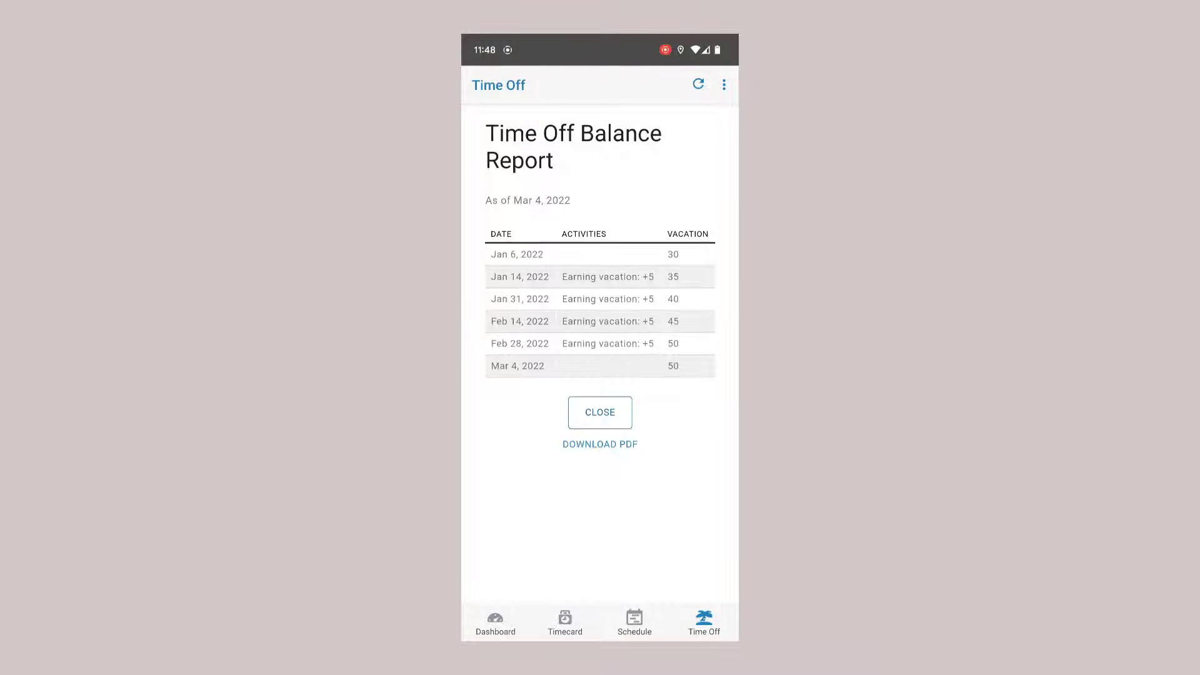
pyautogui.click(600, 412)
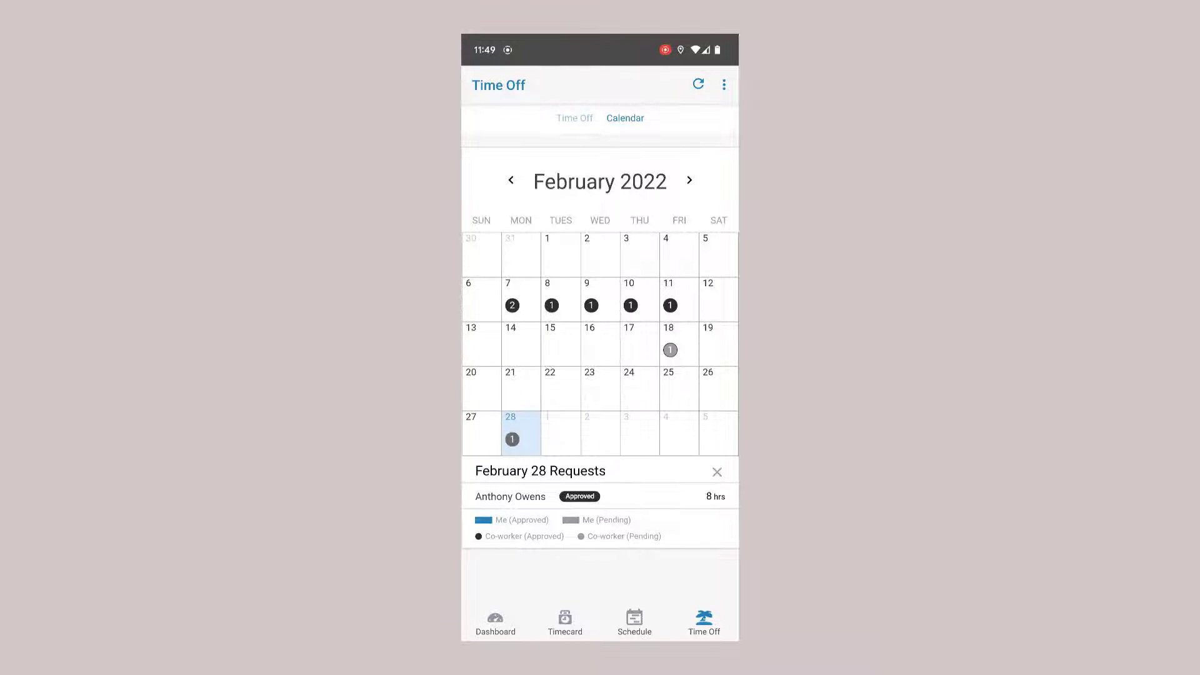
pyautogui.click(521, 299)
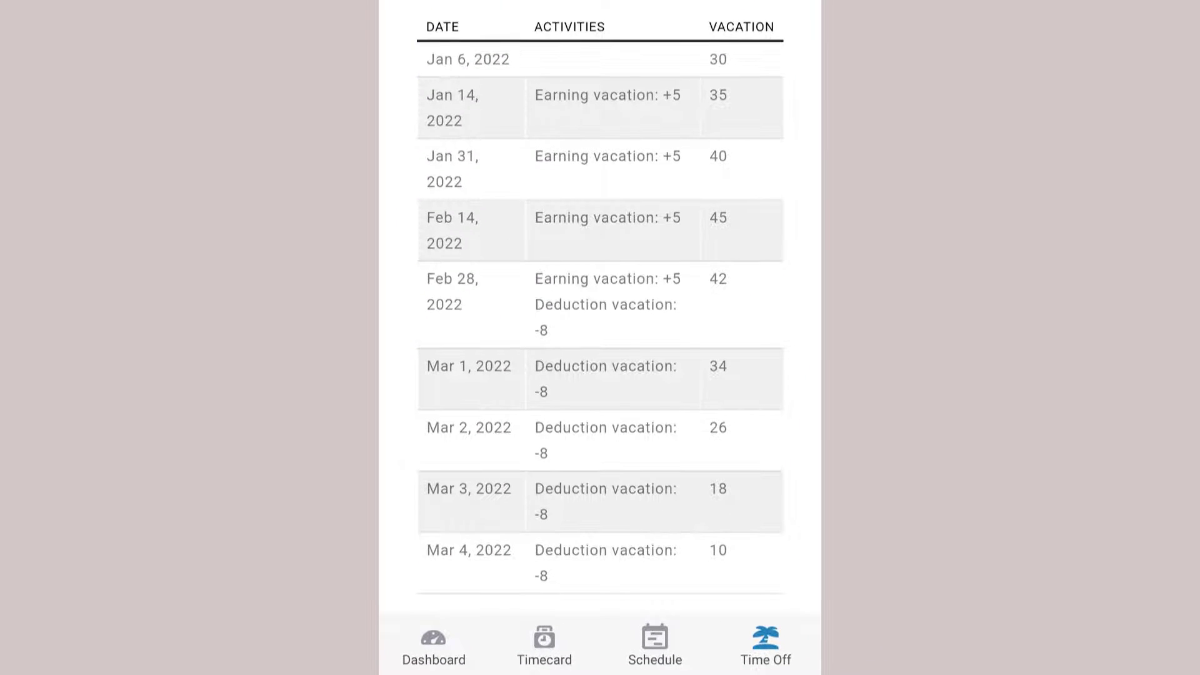
pyautogui.moveTo(685, 408); pyautogui.dragTo(704, 223)
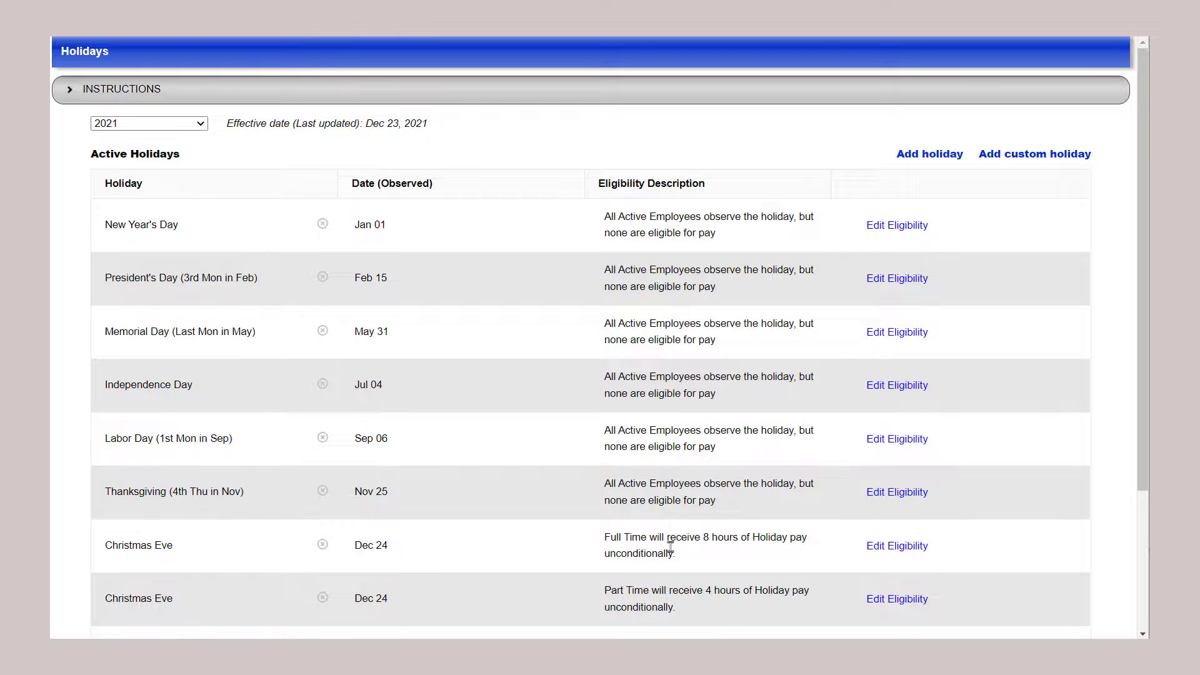
# Step: Review the 2021 holiday eligibility rules and the Christmas holiday hours on a part-time employee's Dec 15 - Dec 31 time card
pyautogui.scroll(-3, 670, 547)
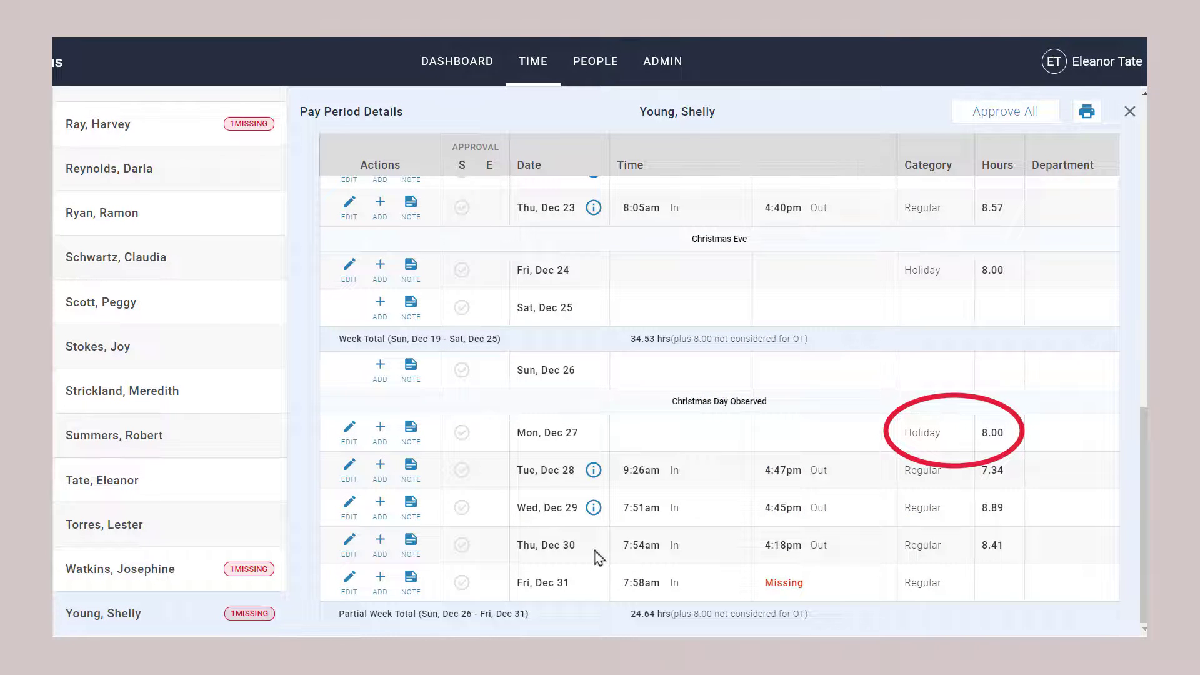
pyautogui.click(139, 579)
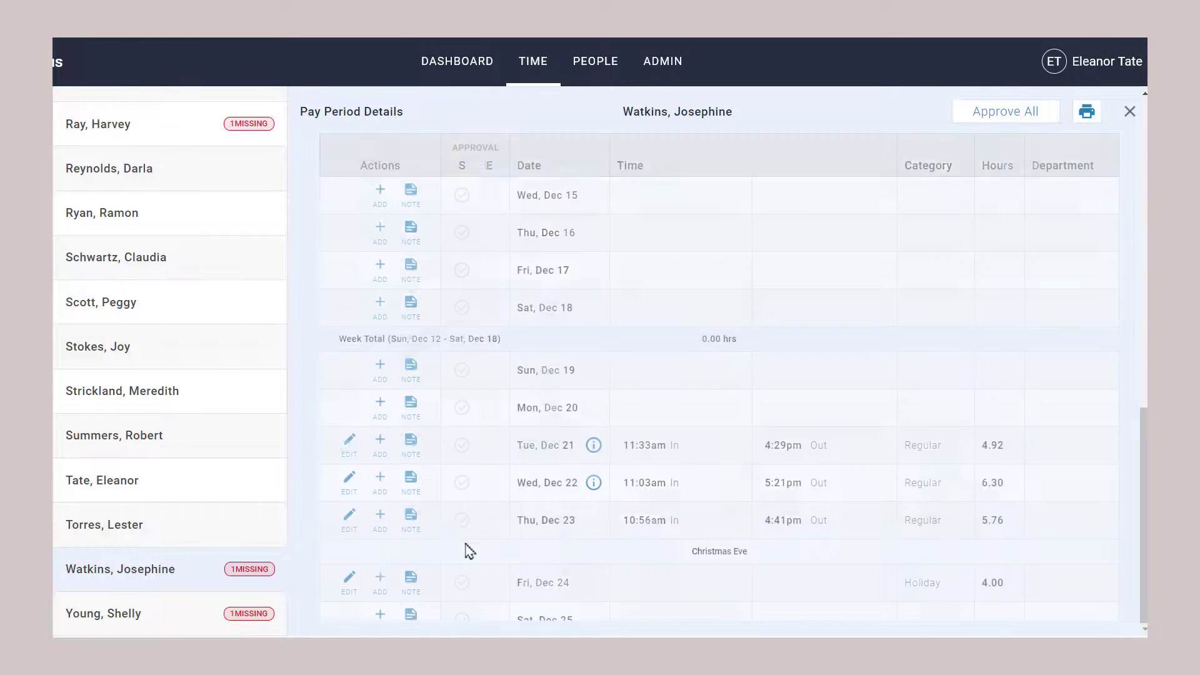
pyautogui.scroll(-5, 773, 469)
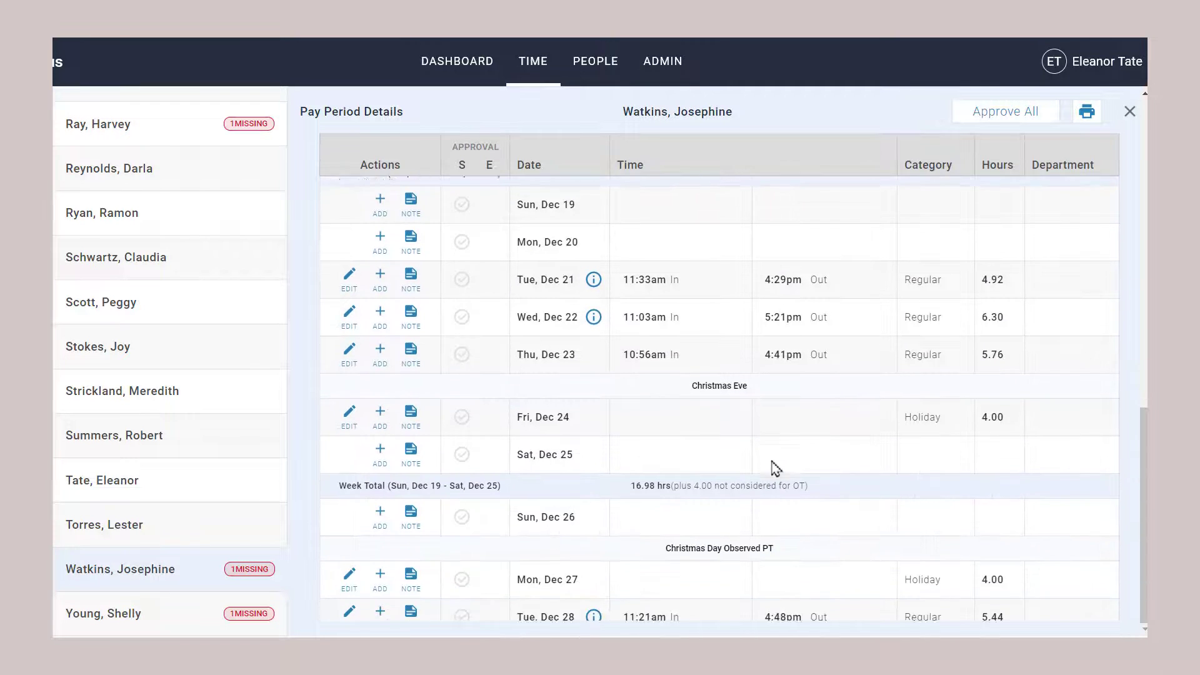
pyautogui.scroll(-4, 772, 469)
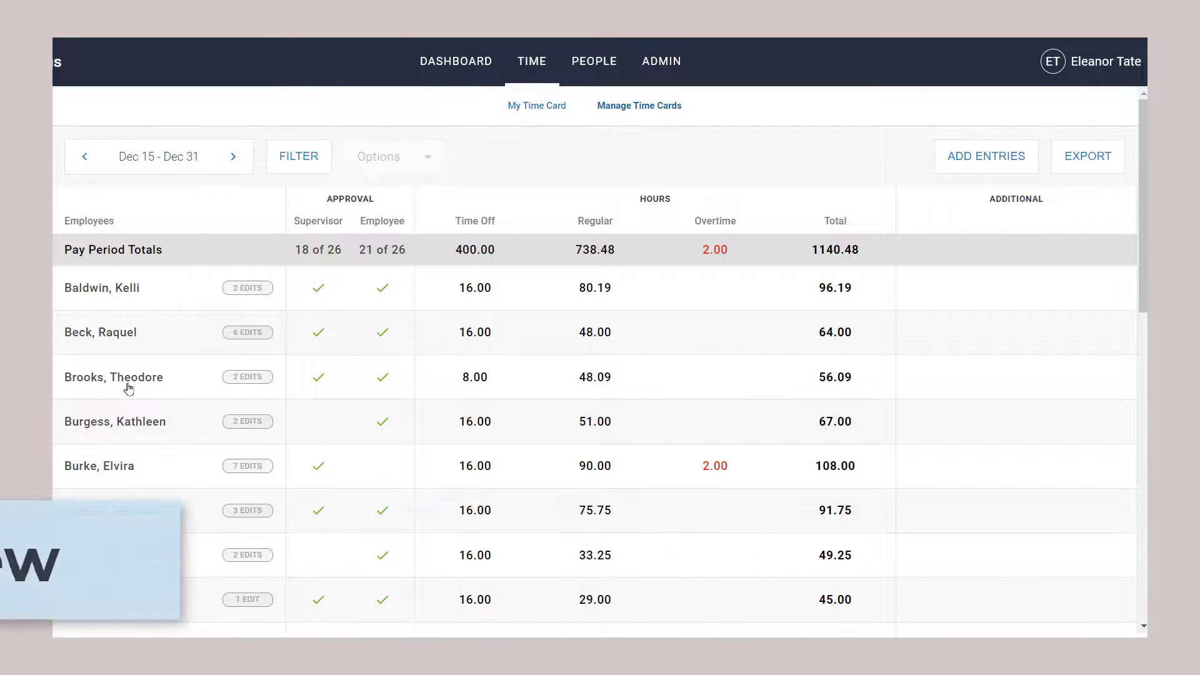
# Step: Approve the Dec 15 - Dec 31 time card as the employee and approve all of its days as the supervisor
pyautogui.scroll(-5, 364, 424)
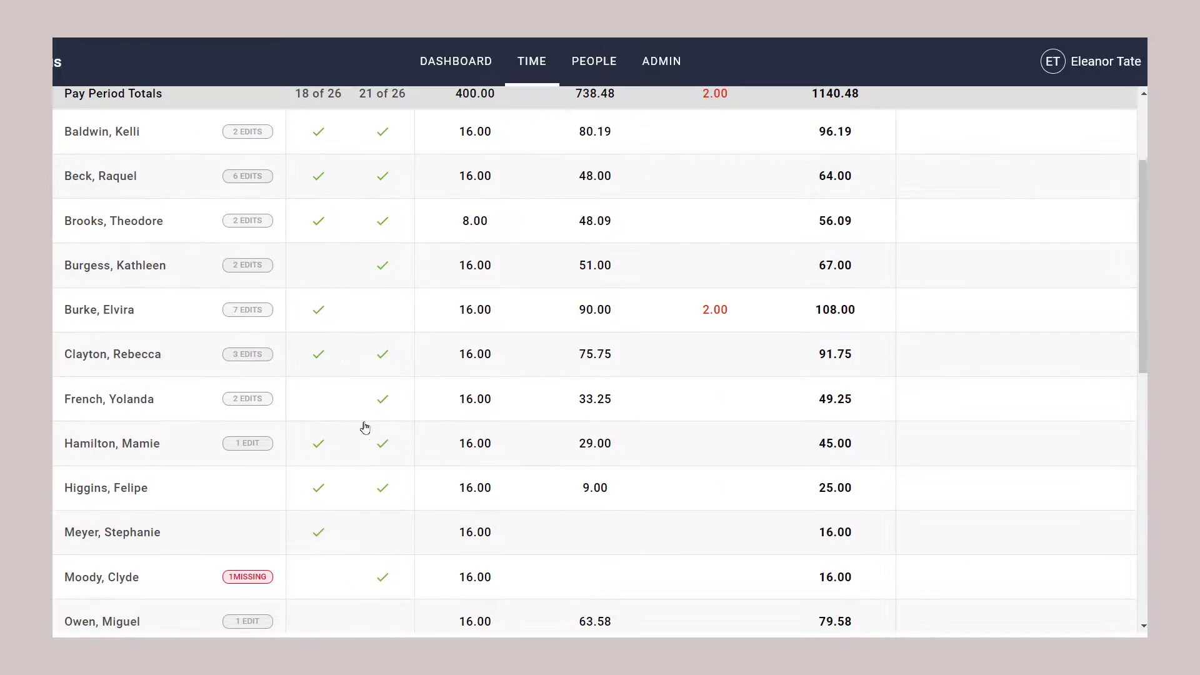
pyautogui.scroll(-2, 364, 427)
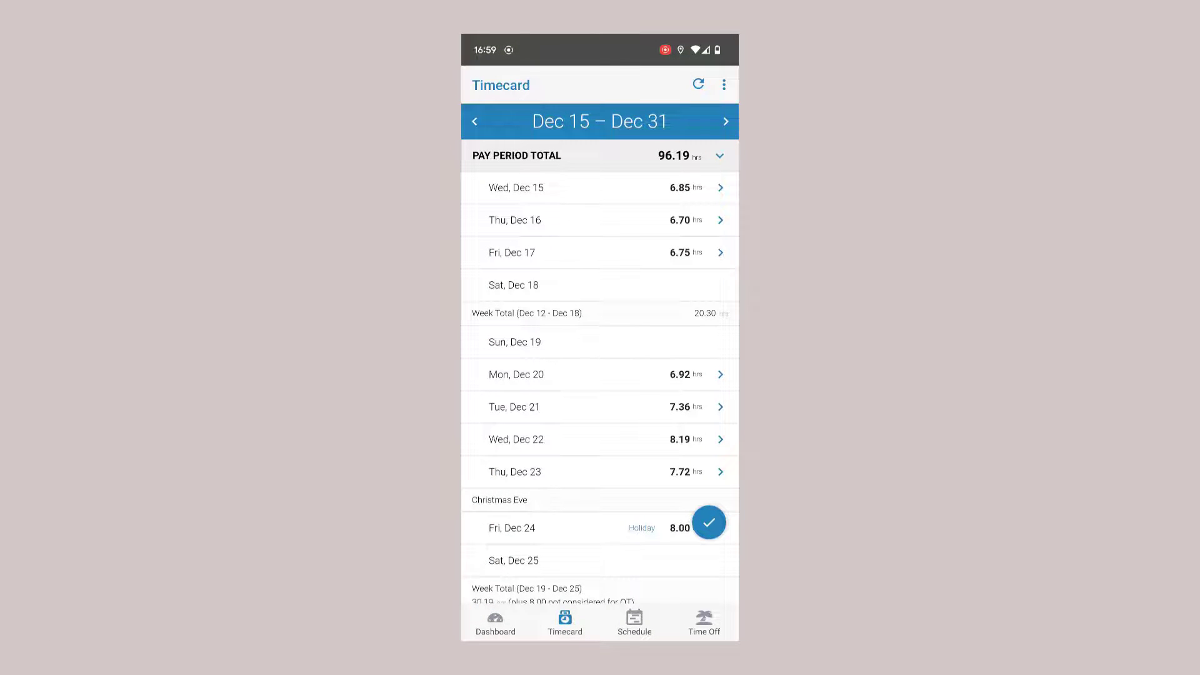
pyautogui.click(708, 522)
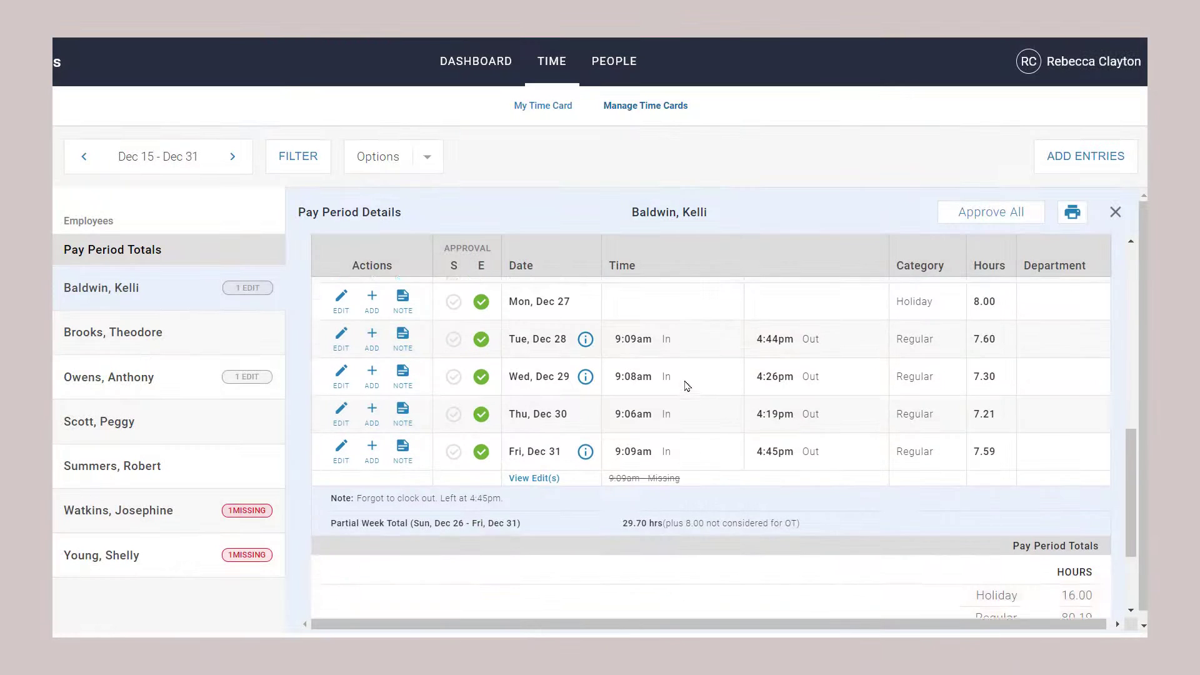
pyautogui.scroll(6, 684, 385)
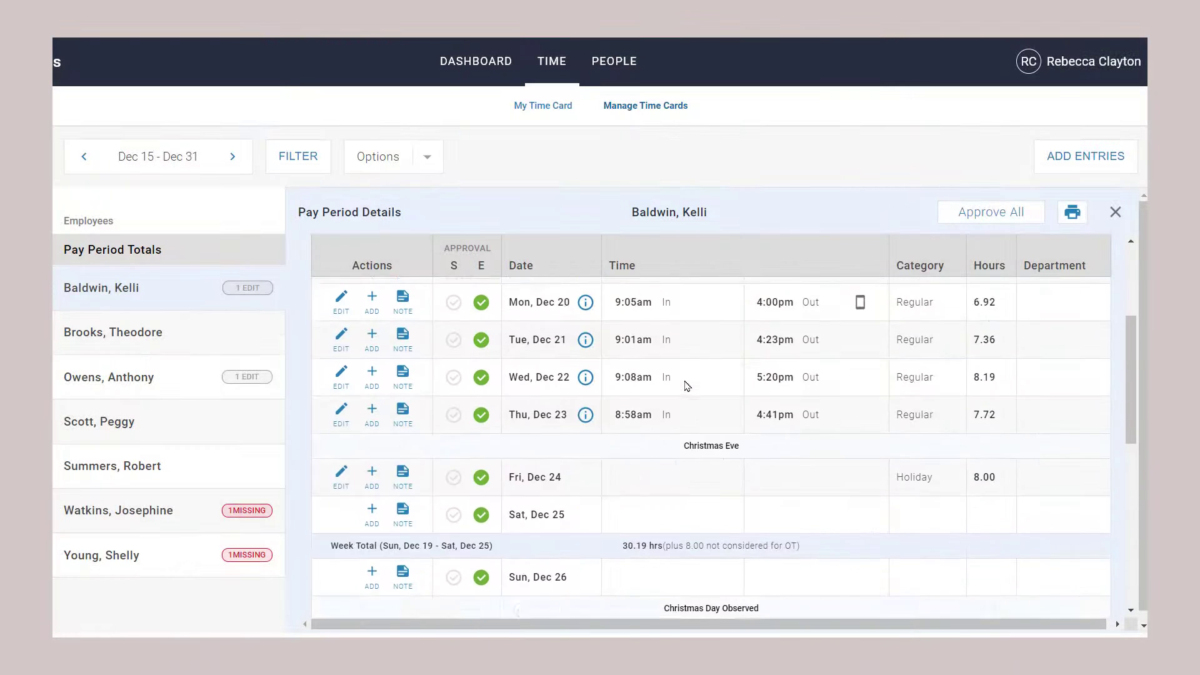
pyautogui.click(977, 215)
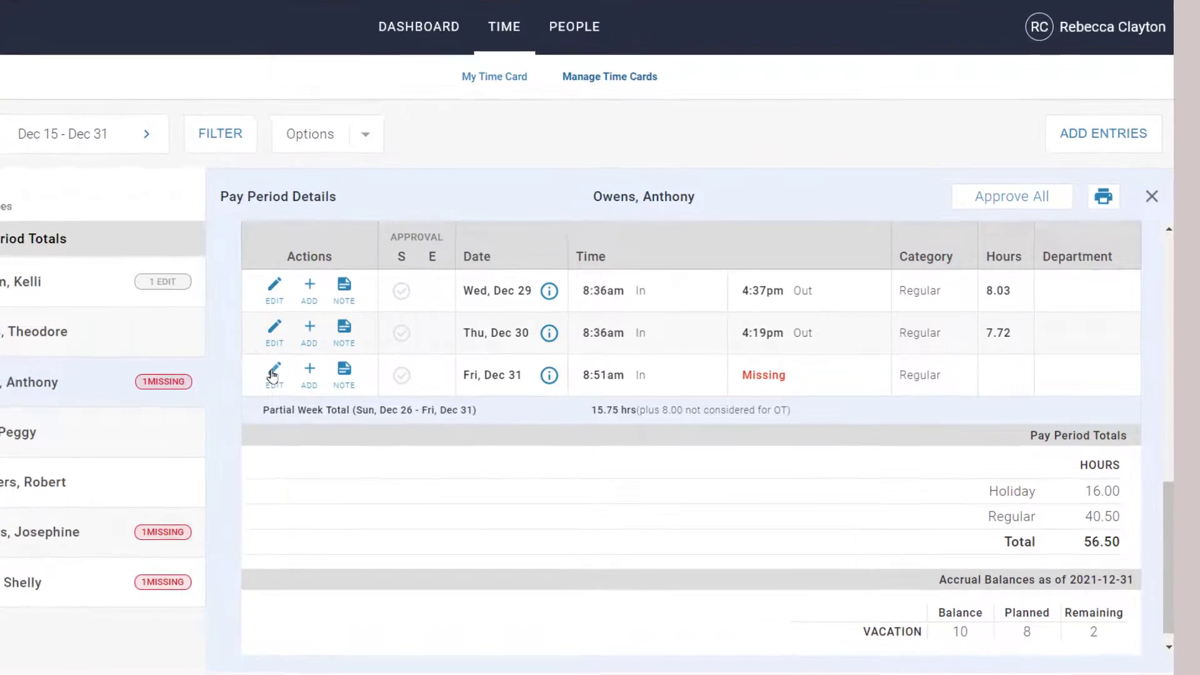
# Step: Fill in the missing Out punch on Fri, Dec 31 as 4:45pm with the comment "Missing Punch"
pyautogui.click(275, 374)
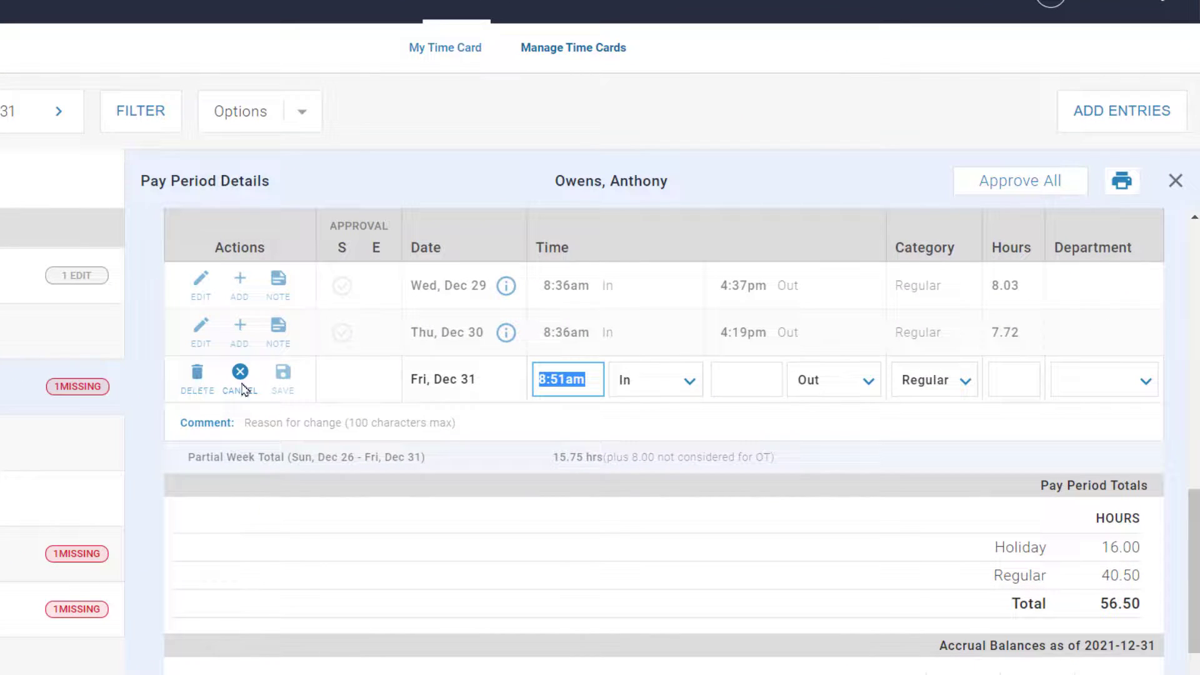
pyautogui.click(746, 381)
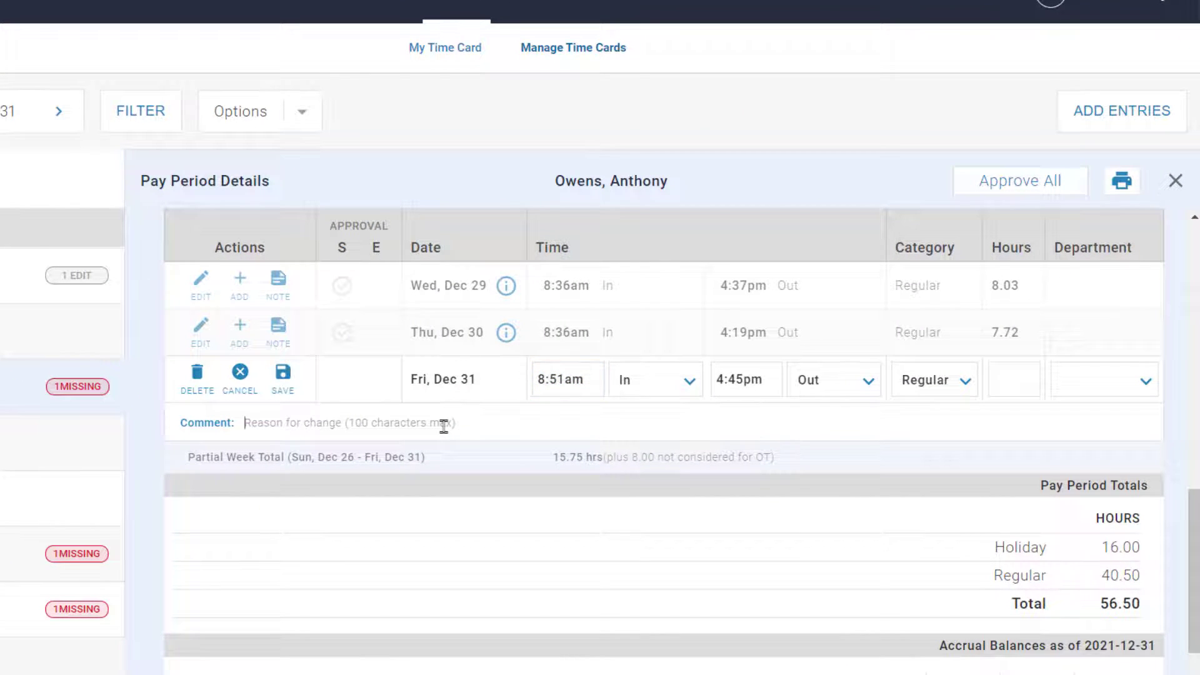
pyautogui.click(442, 423)
pyautogui.write('Missing Punch')
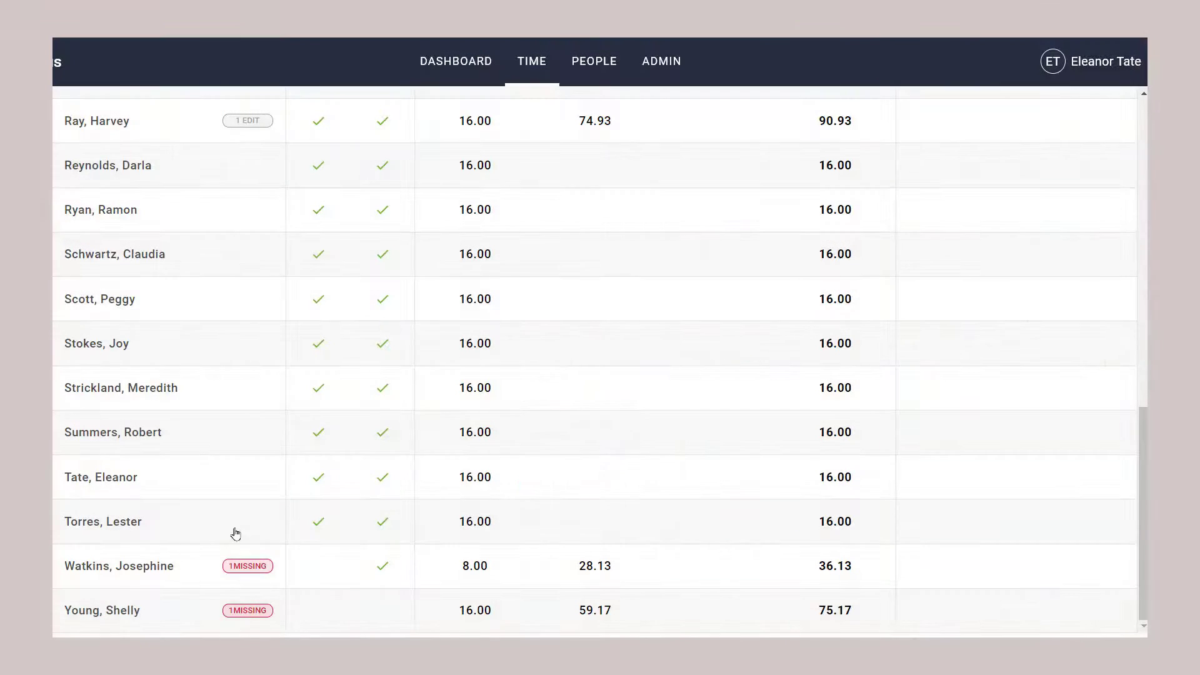
# Step: Review the Dec 15 - Dec 31 time card of the second-to-last employee, who has a missing punch
pyautogui.click(127, 569)
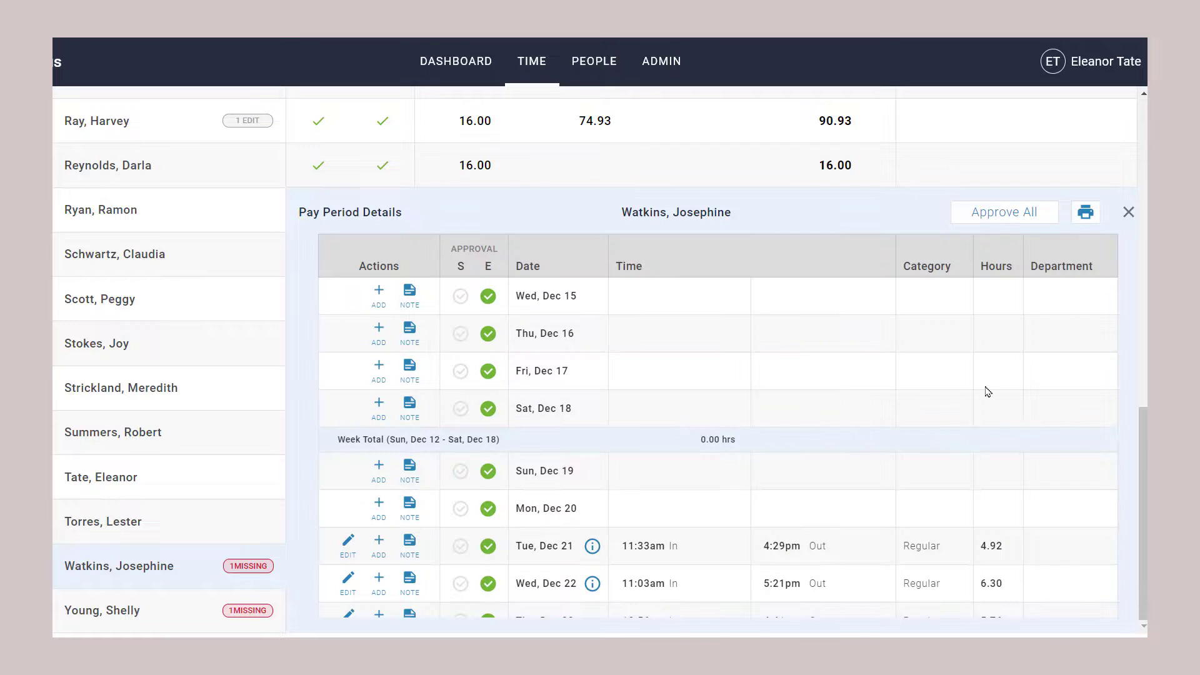
pyautogui.scroll(-8, 988, 392)
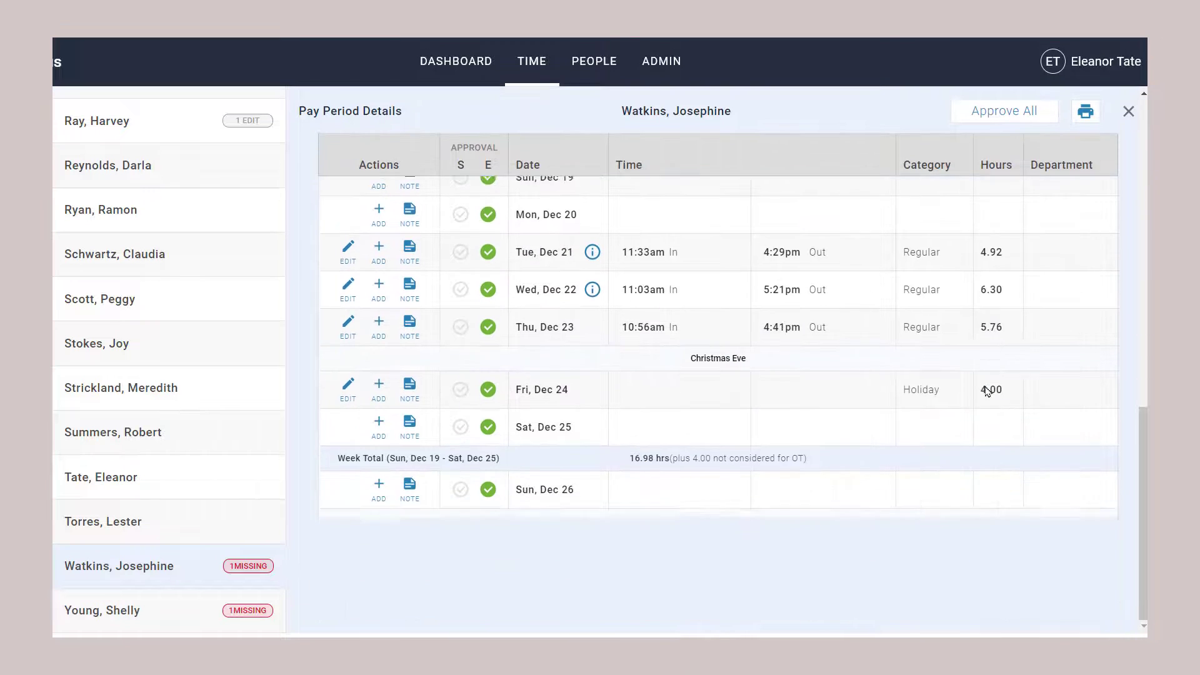
pyautogui.scroll(-2, 986, 391)
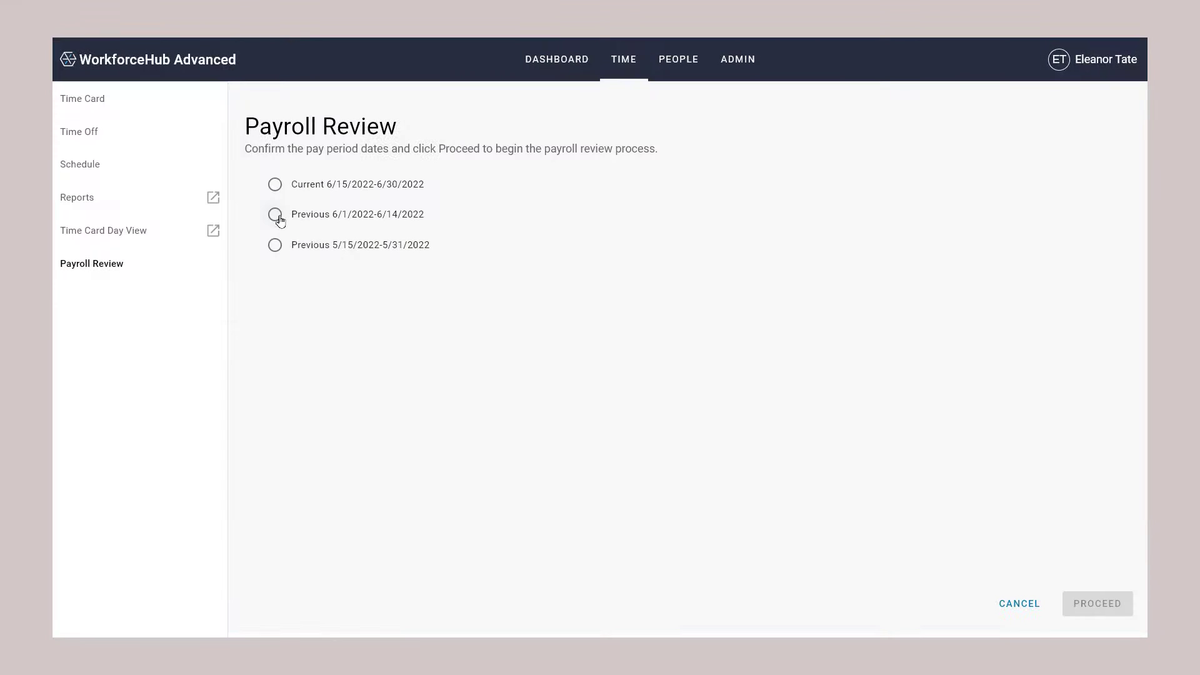
# Step: Begin the payroll review for the previous pay period 6/1/2022-6/14/2022
pyautogui.click(275, 215)
pyautogui.click(1086, 602)
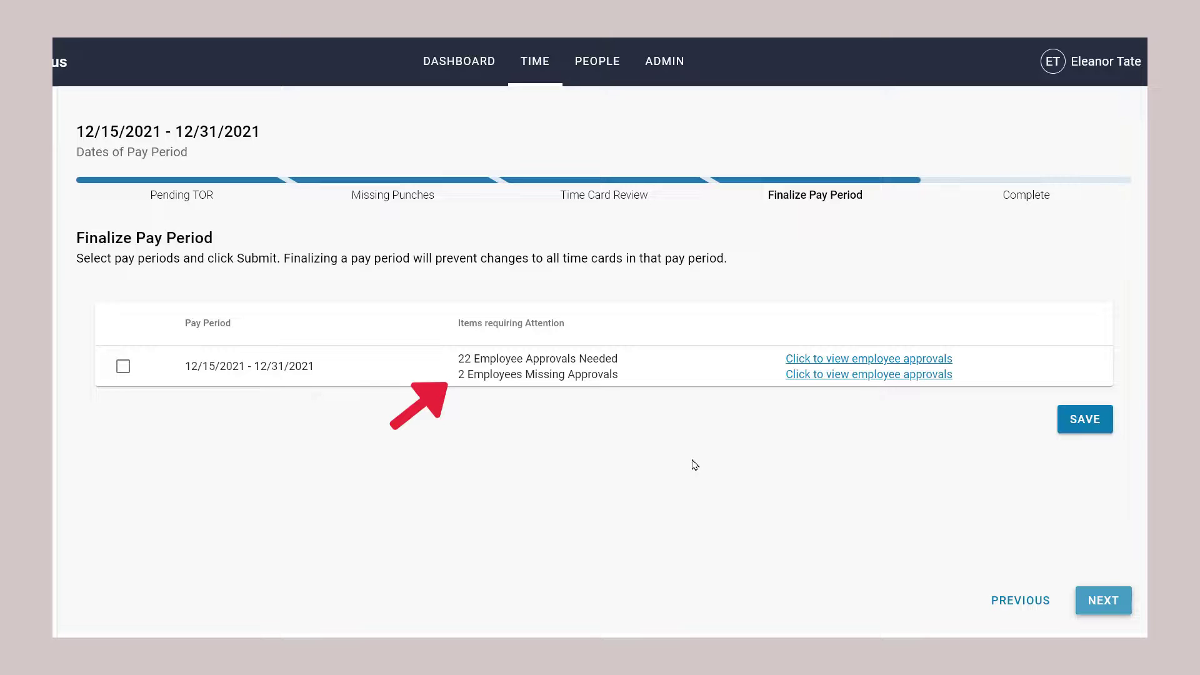
# Step: Finalize the 12/15/2021 - 12/31/2021 pay period and export its time card data with summary totals
pyautogui.click(123, 367)
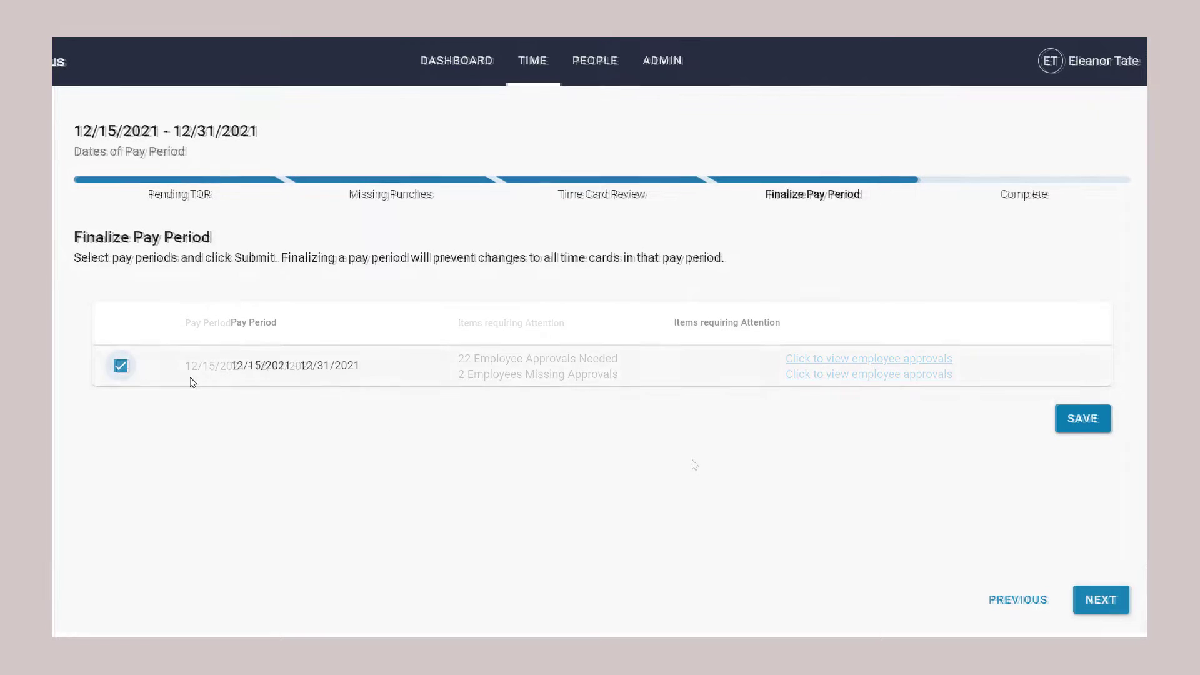
pyautogui.click(1077, 423)
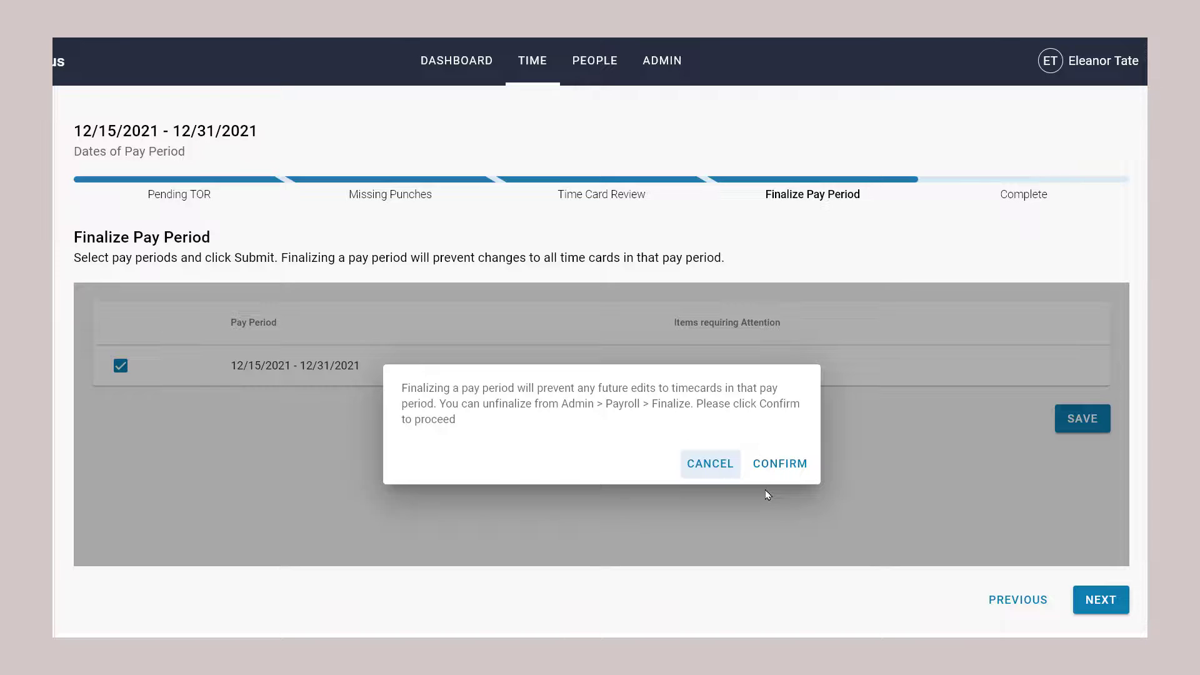
pyautogui.click(779, 463)
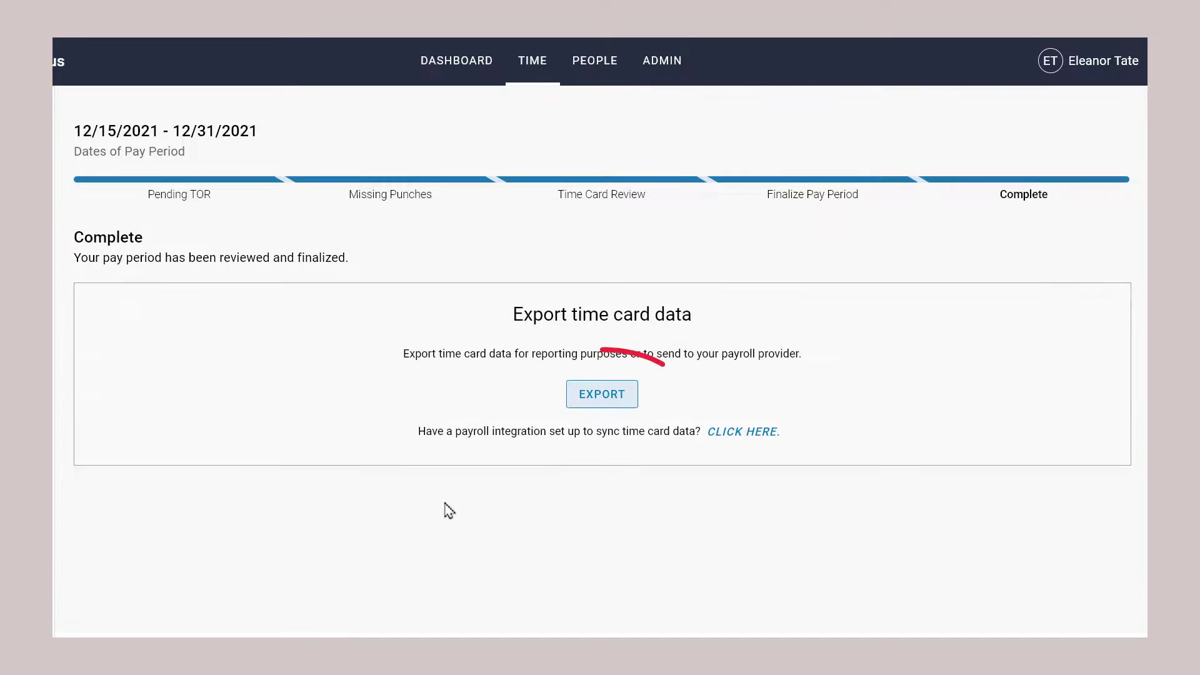
pyautogui.click(585, 403)
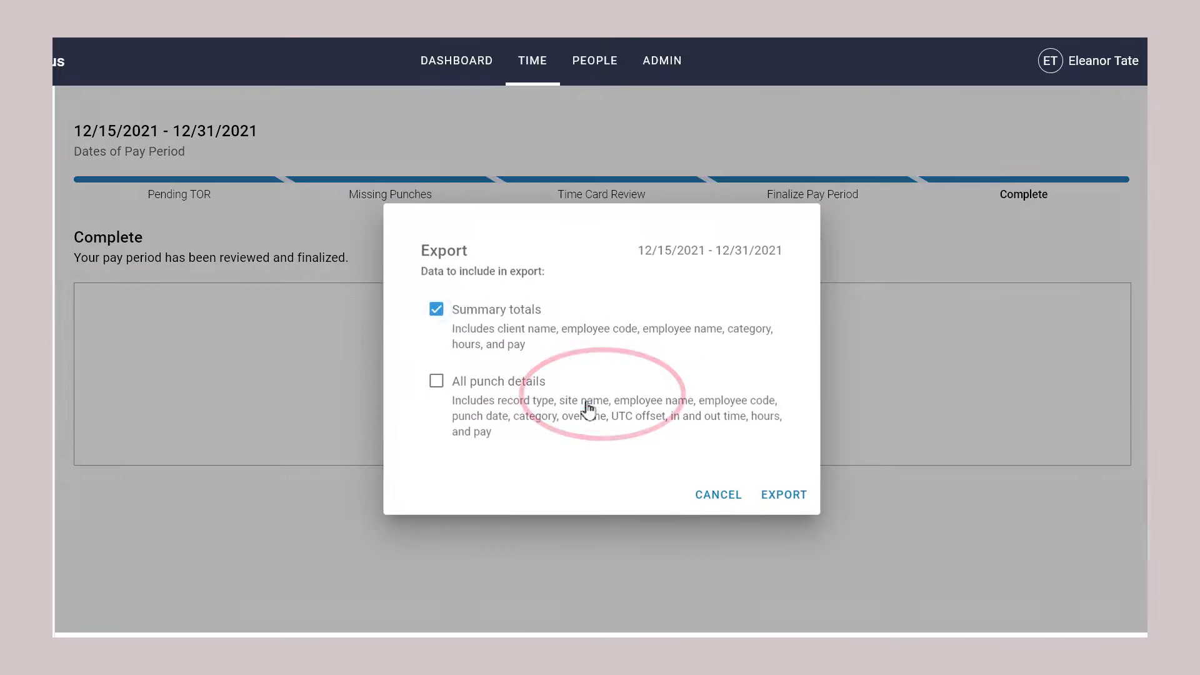
pyautogui.click(783, 495)
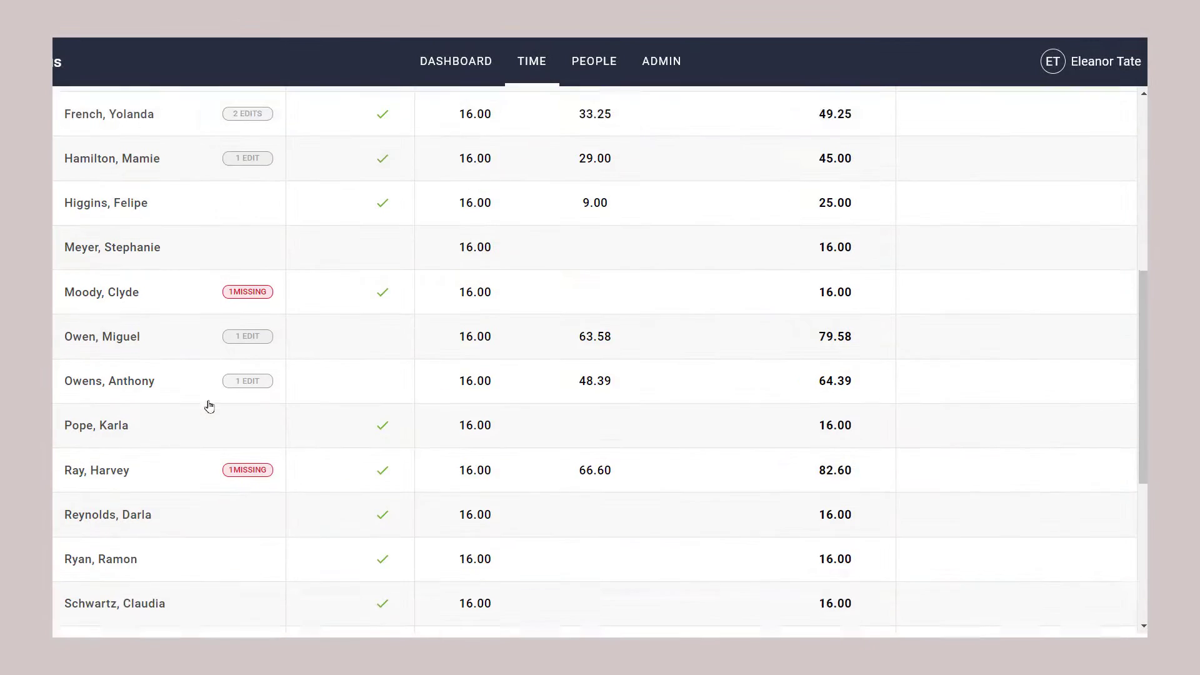
# Step: Find the employee with a missing punch on Fri, Dec 17 and read the note attached to that day
pyautogui.scroll(-1, 187, 431)
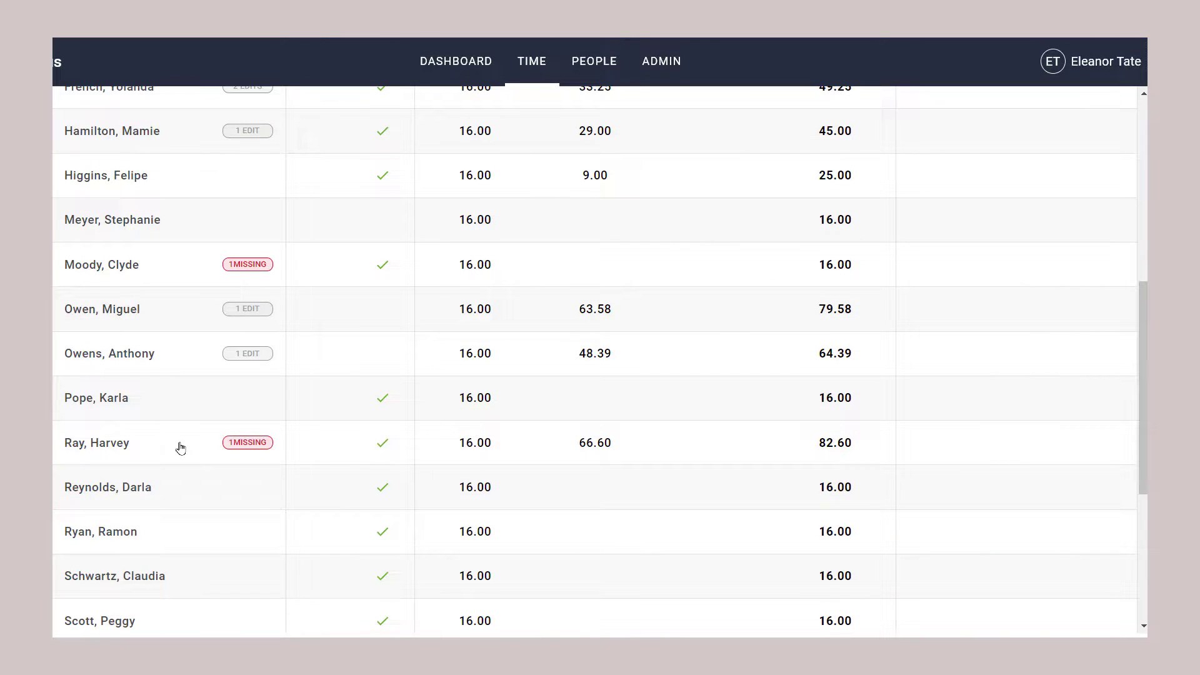
pyautogui.click(180, 447)
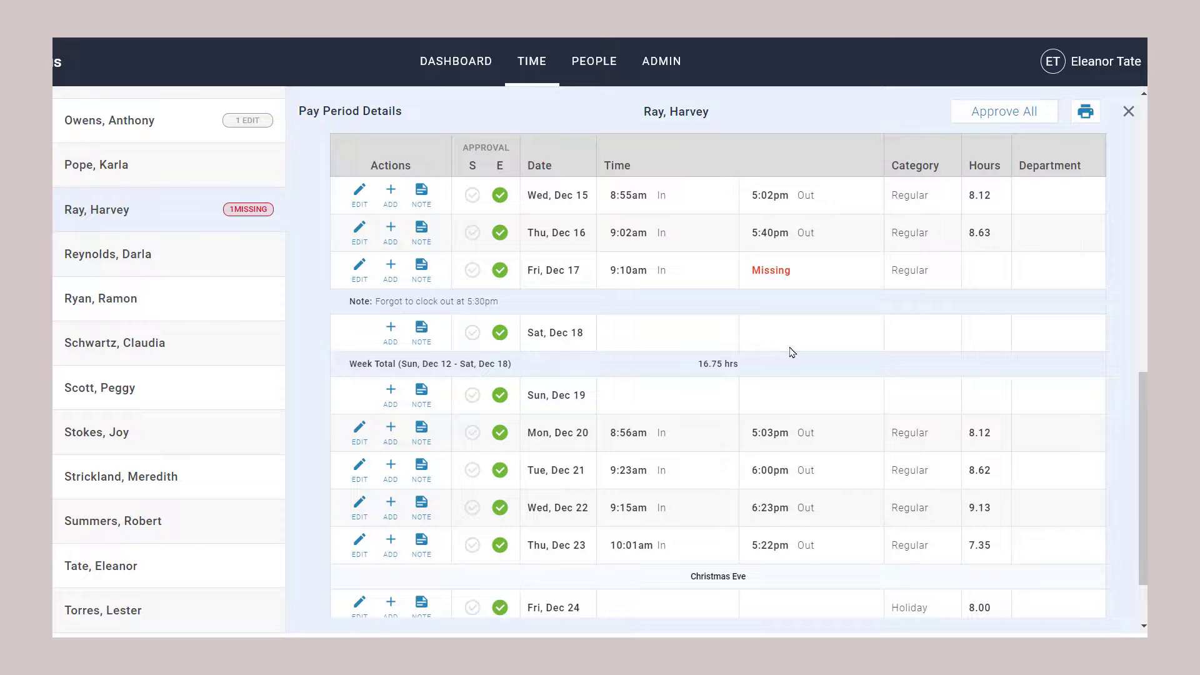
pyautogui.moveTo(517, 303); pyautogui.dragTo(316, 301)
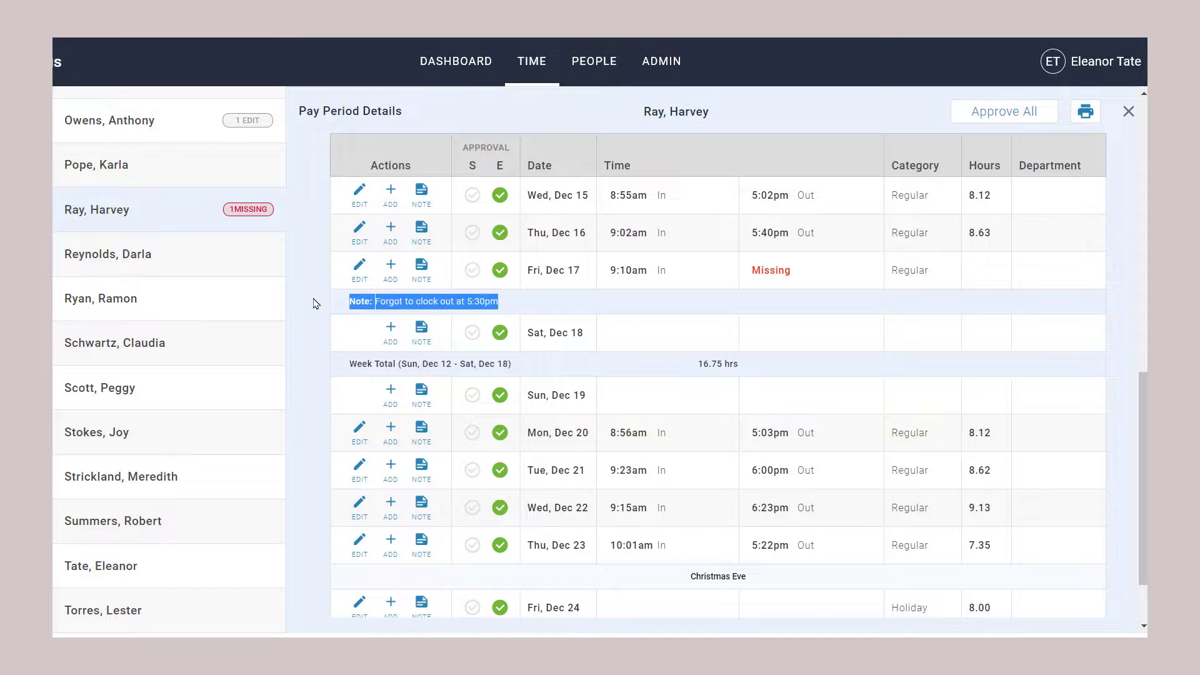
pyautogui.click(301, 339)
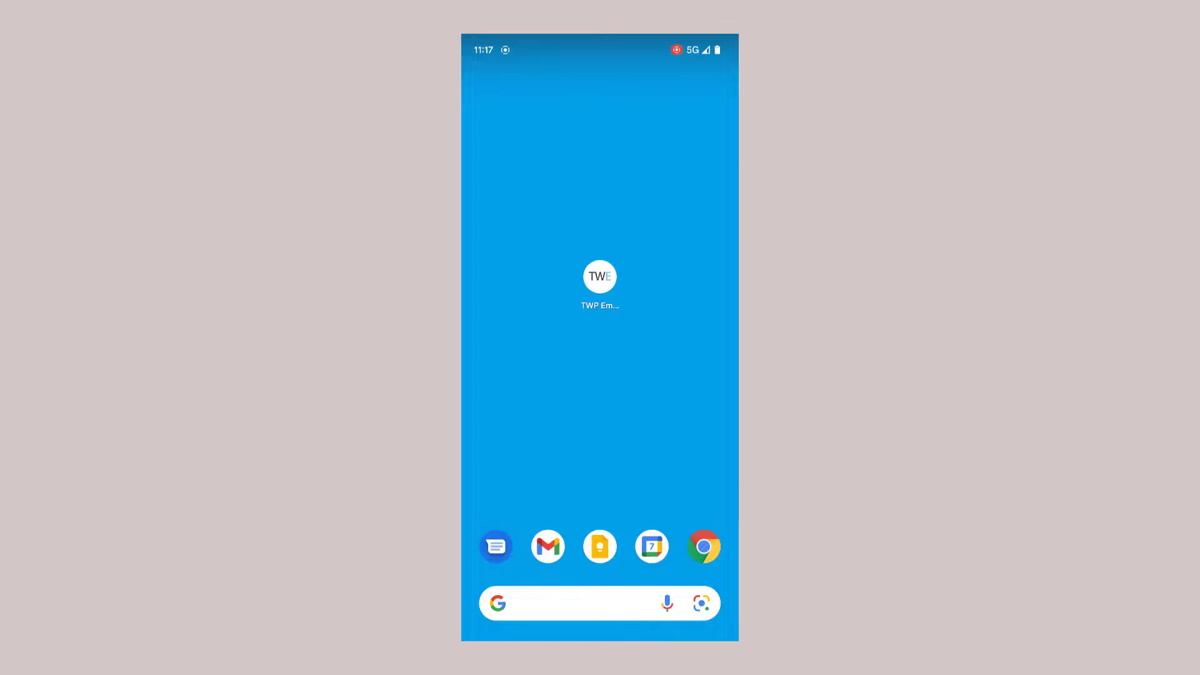
# Step: Open the TimeWorksPlus mobile app and clock in
pyautogui.click(600, 276)
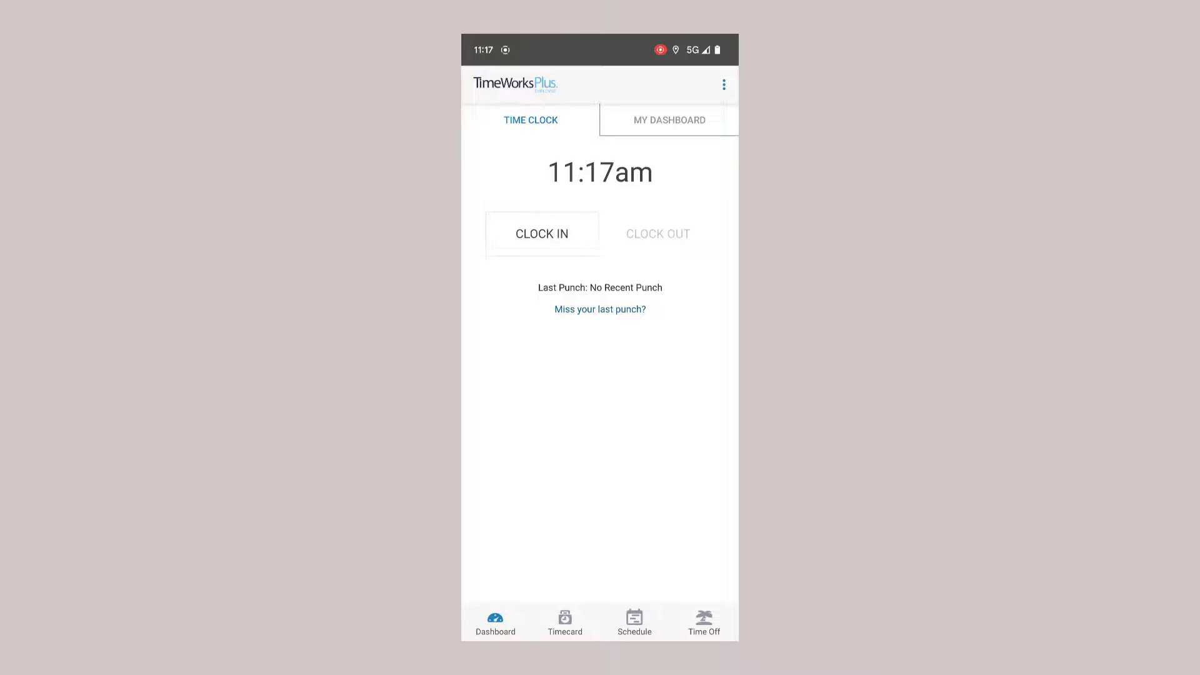
pyautogui.click(542, 234)
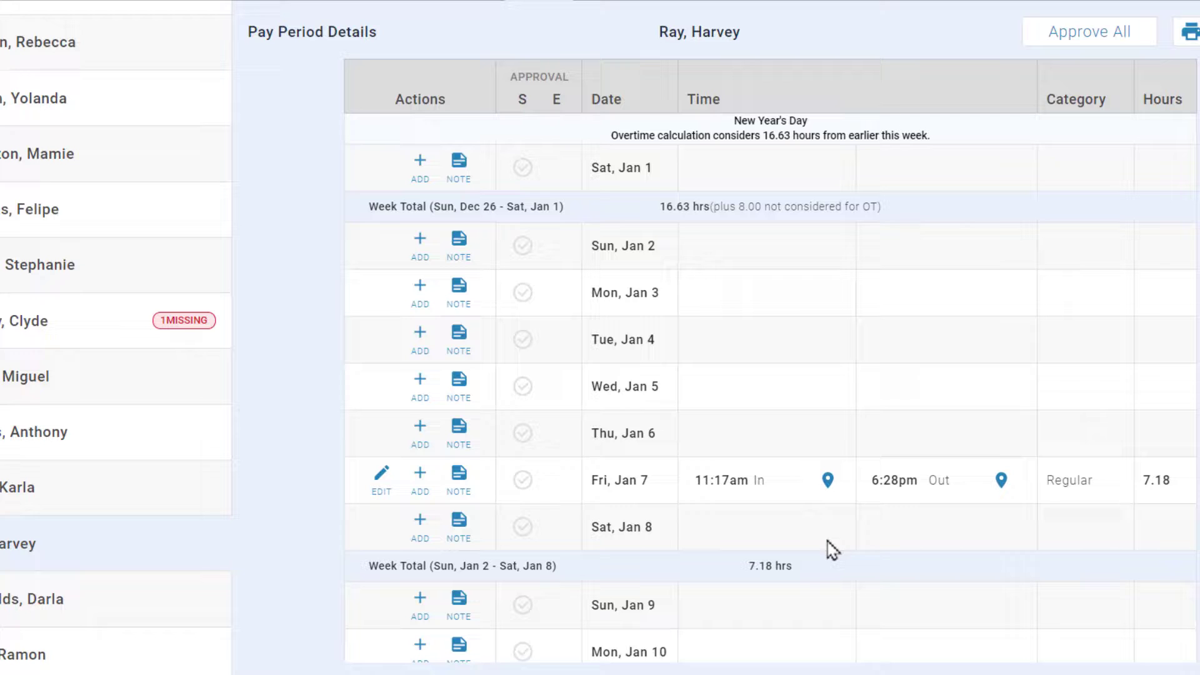
# Step: Examine the location of the Fri, Jan 7 11:17am In punch up close on the geofence punch map
pyautogui.click(827, 480)
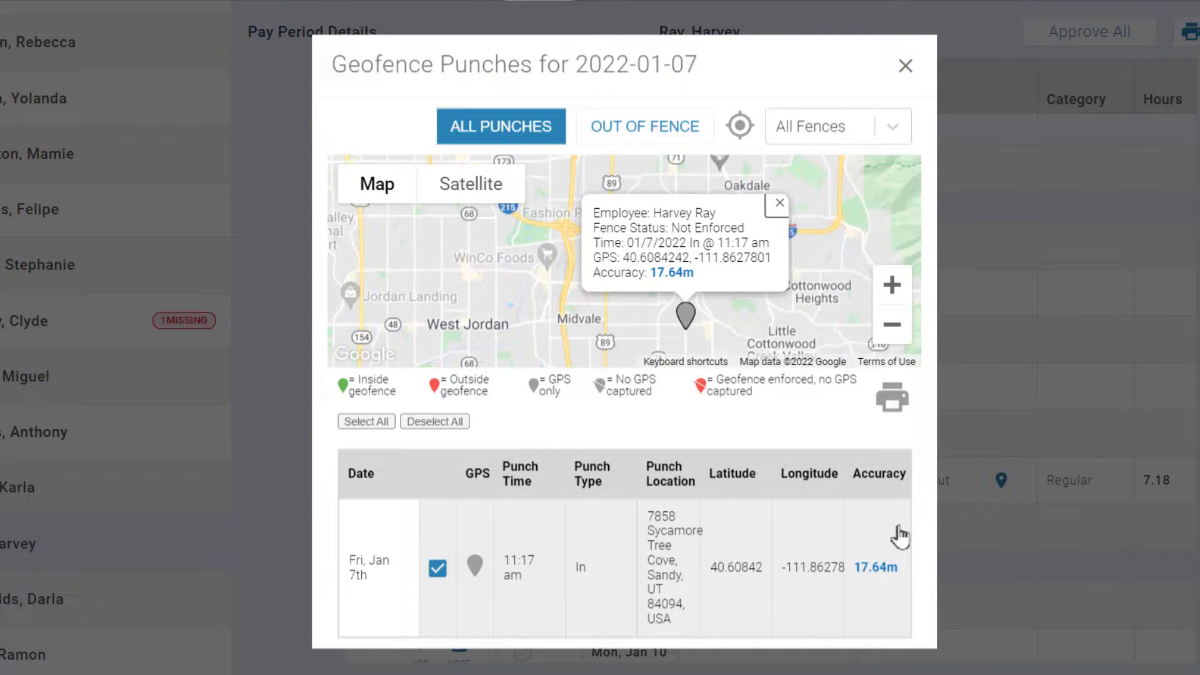
pyautogui.click(893, 284)
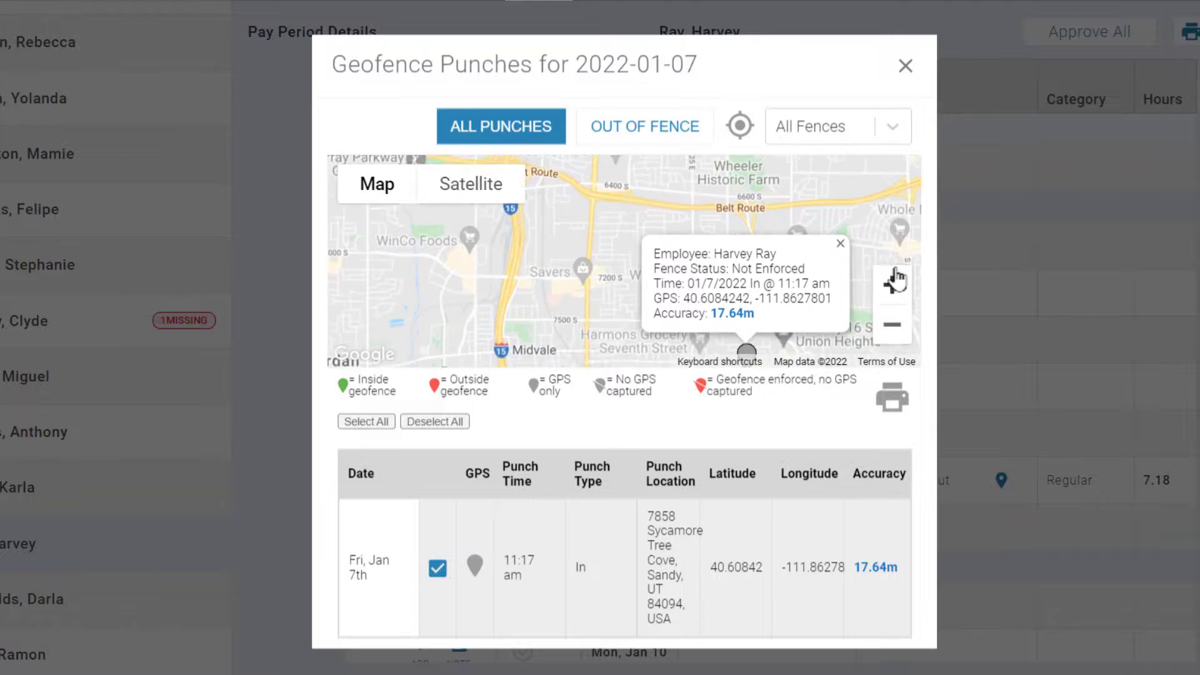
pyautogui.moveTo(876, 274); pyautogui.dragTo(876, 234)
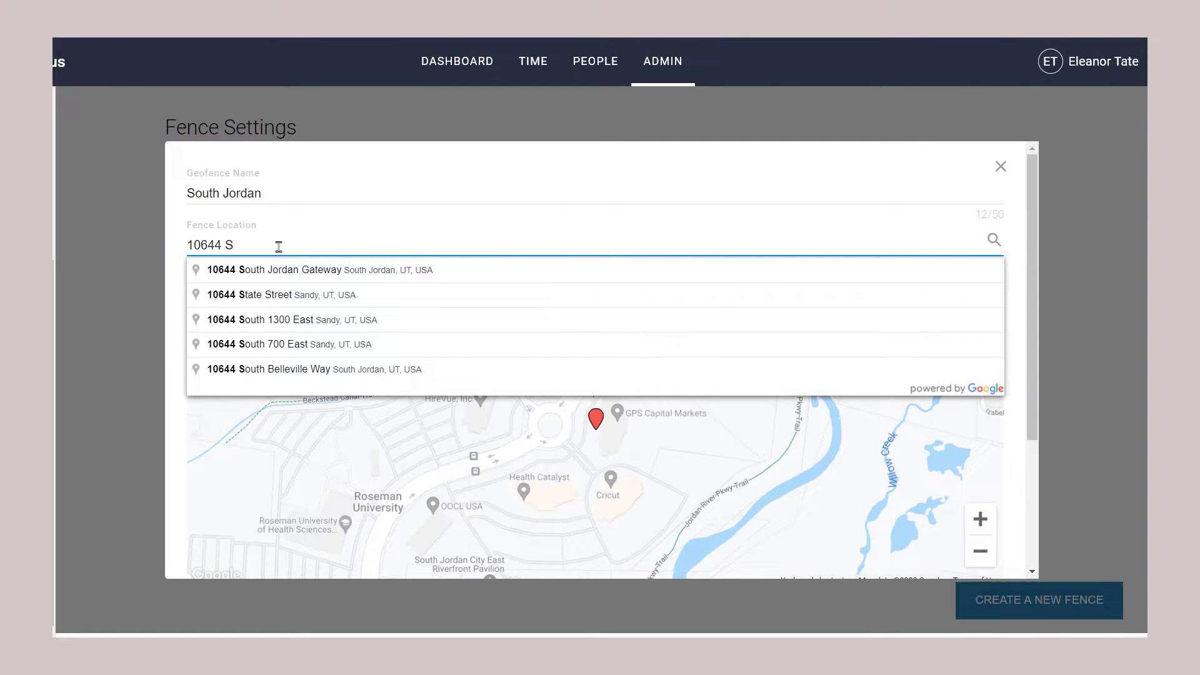
# Step: Set the fence location of the South Jordan geofence to the first suggested street address
pyautogui.click(303, 269)
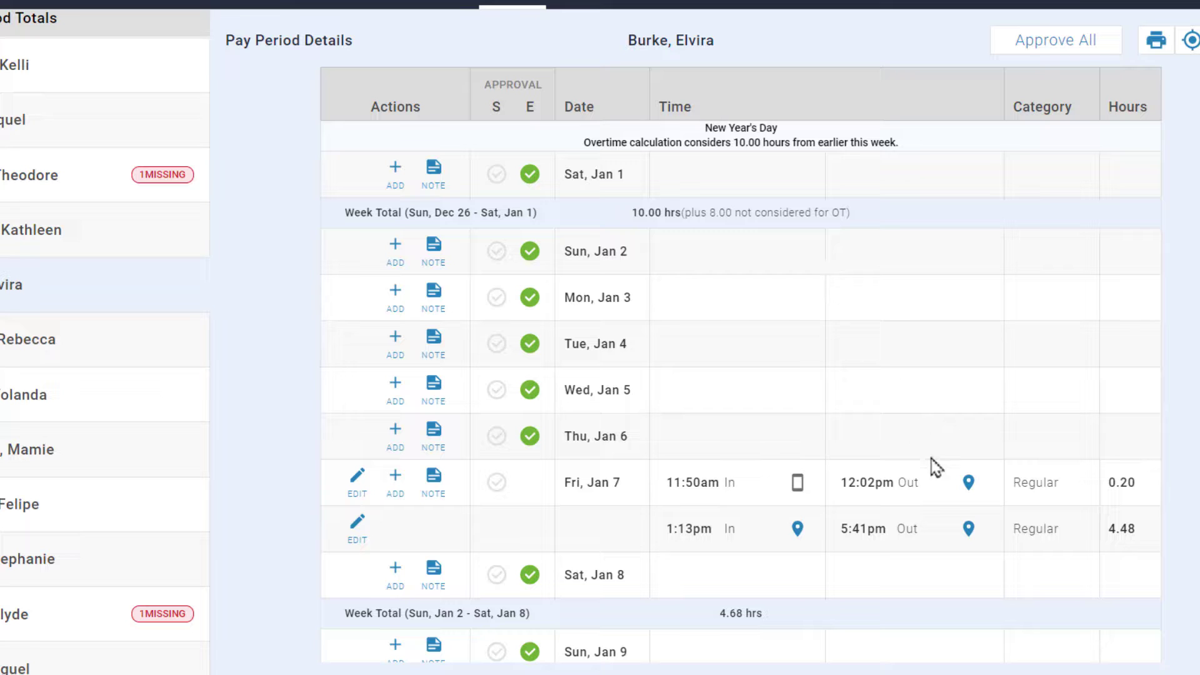
# Step: Examine the Fri, Jan 7 5:41pm Out punch up close on the geofence map, and locate the out-of-fence punch made at 12:02 pm
pyautogui.click(967, 526)
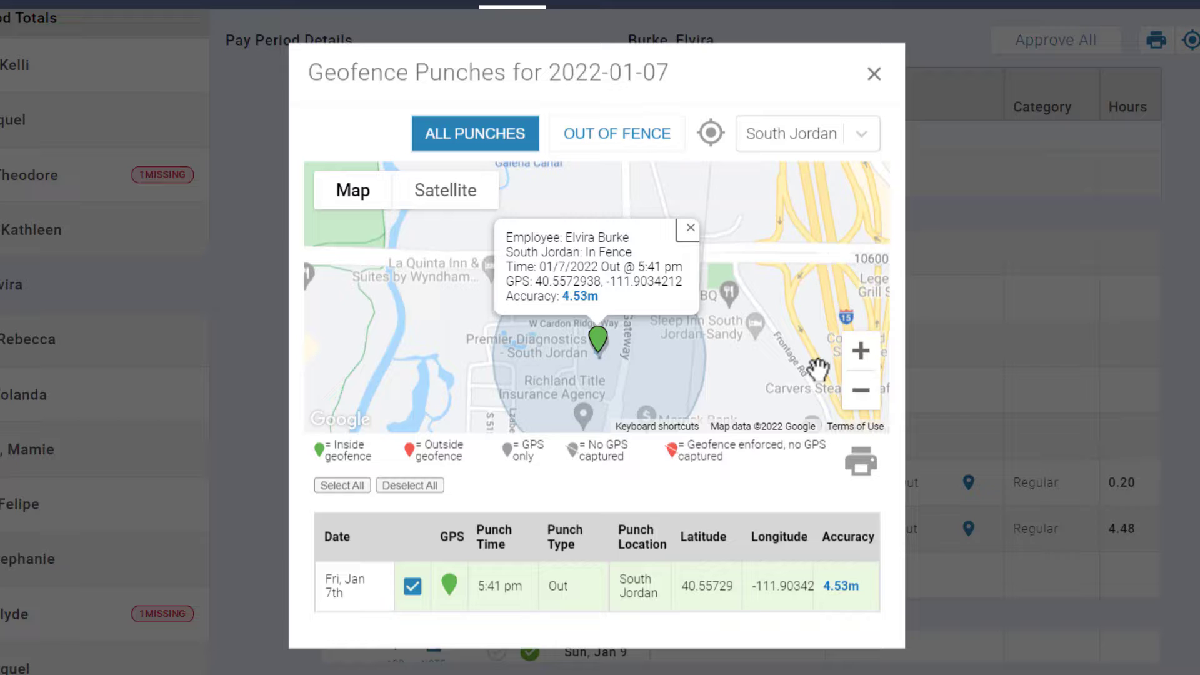
pyautogui.click(860, 351)
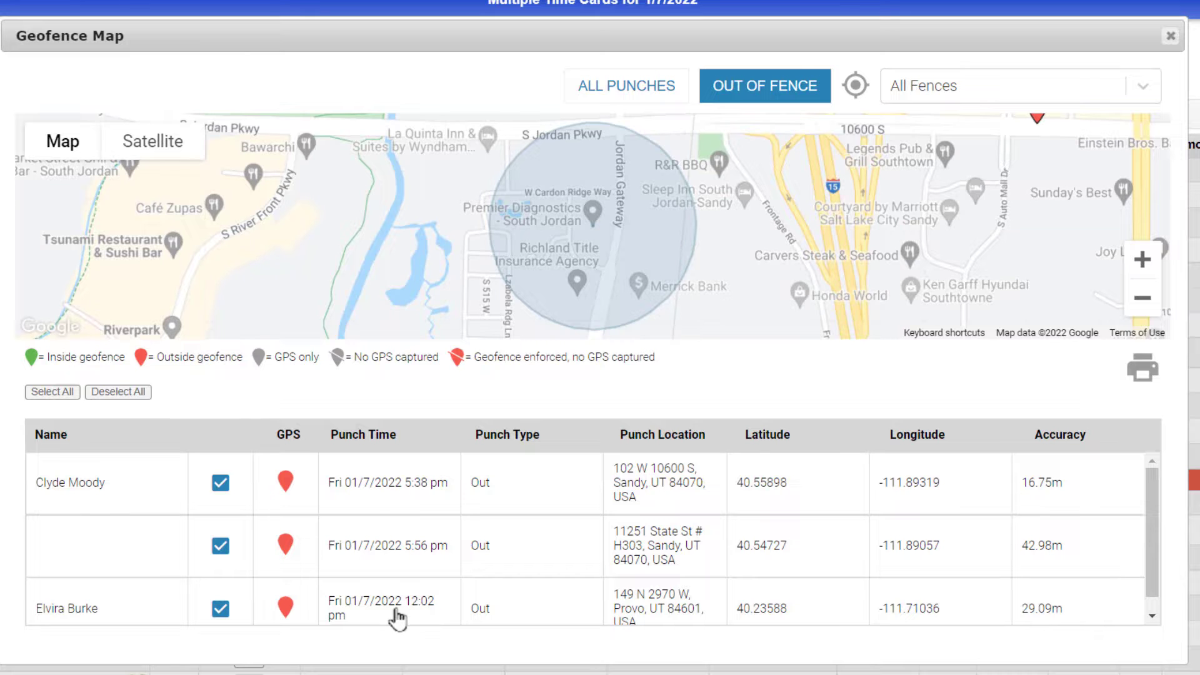
pyautogui.click(396, 617)
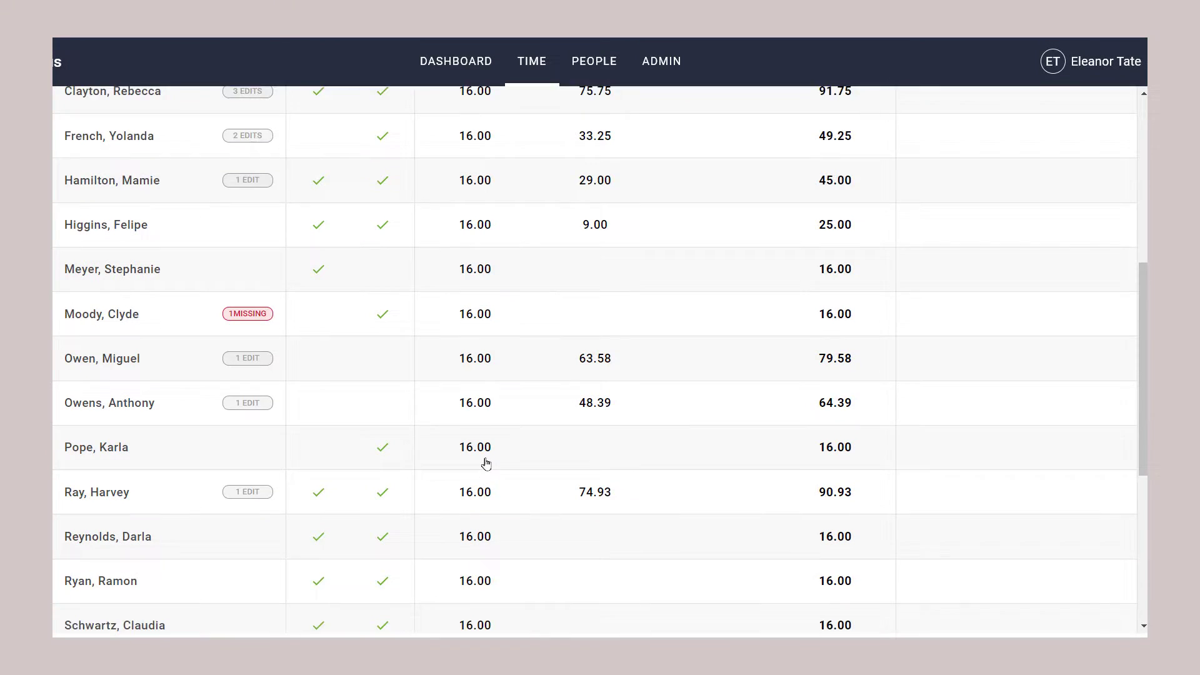
# Step: Open the pay period details of the second-to-last employee in the time card list and review the entries from Dec 15 to Dec 27
pyautogui.scroll(-5, 486, 462)
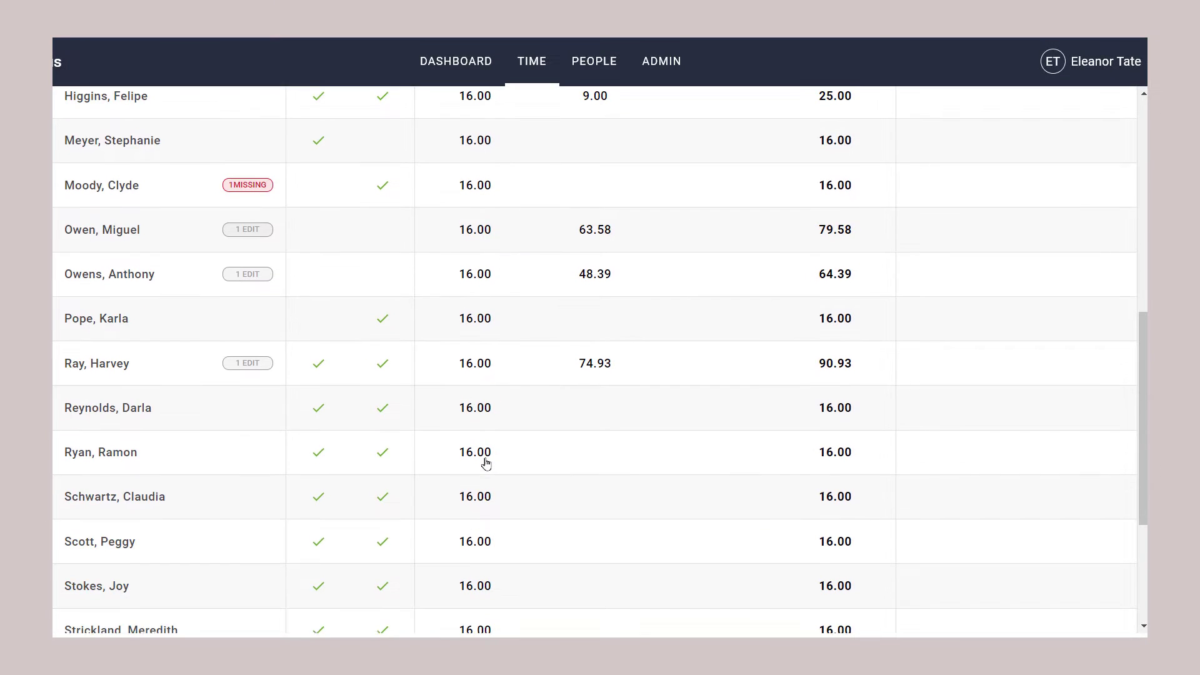
pyautogui.scroll(-2, 485, 462)
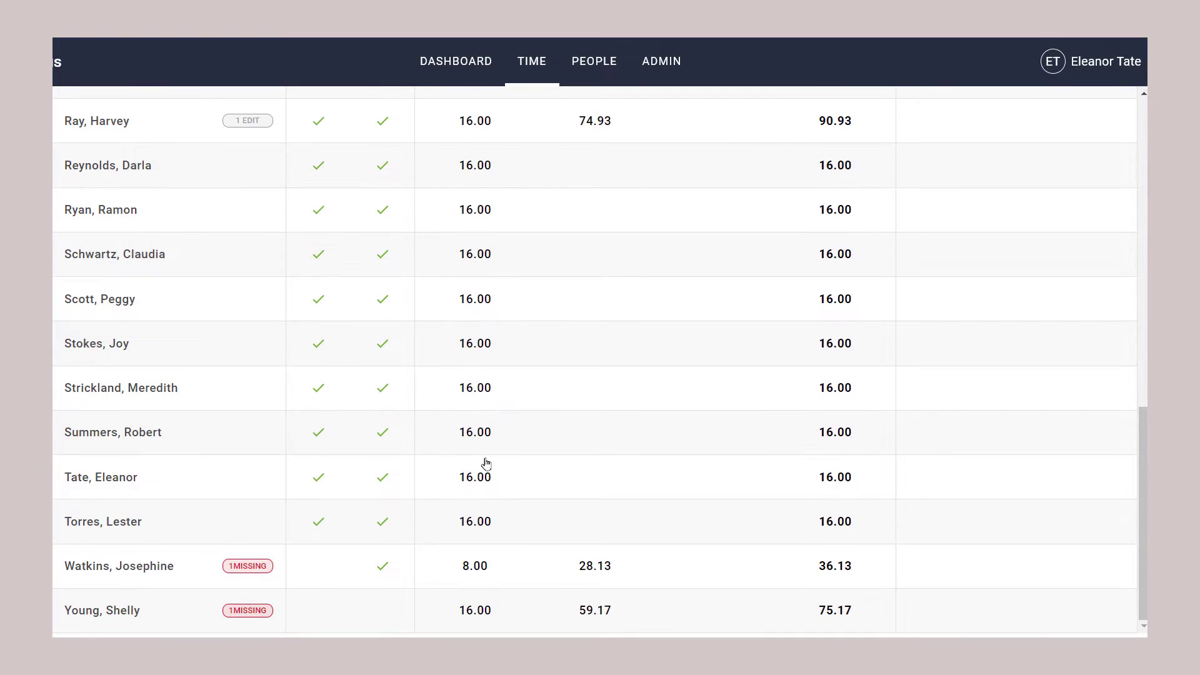
pyautogui.click(128, 569)
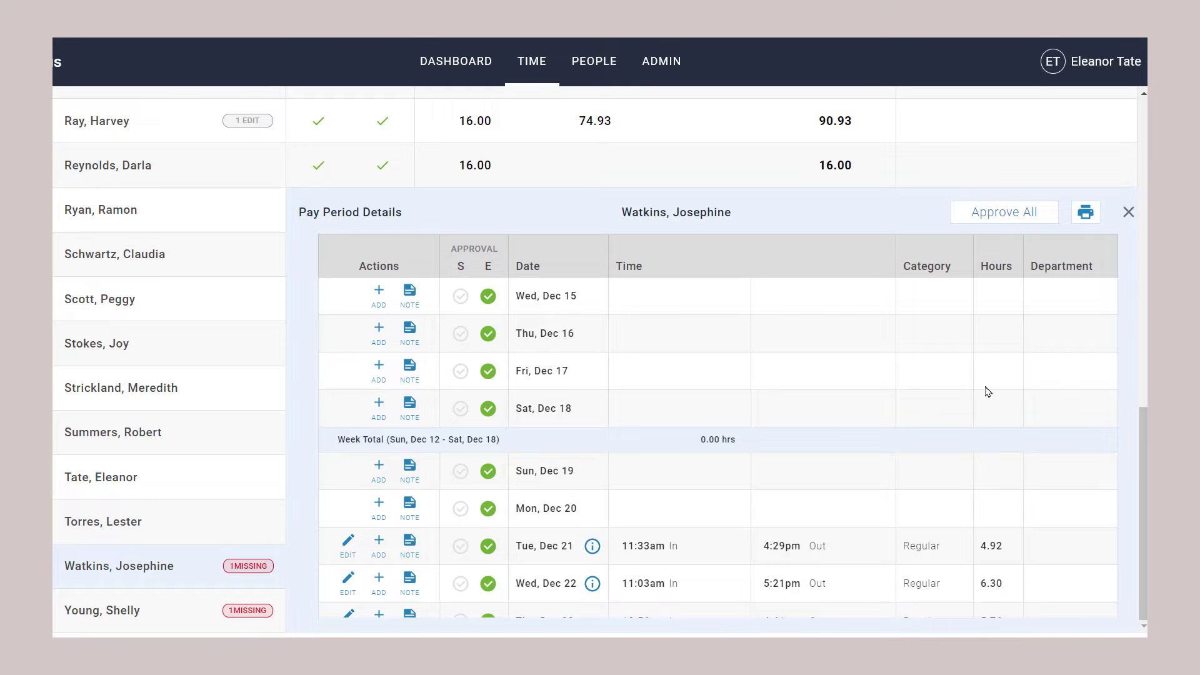
pyautogui.scroll(-6, 988, 392)
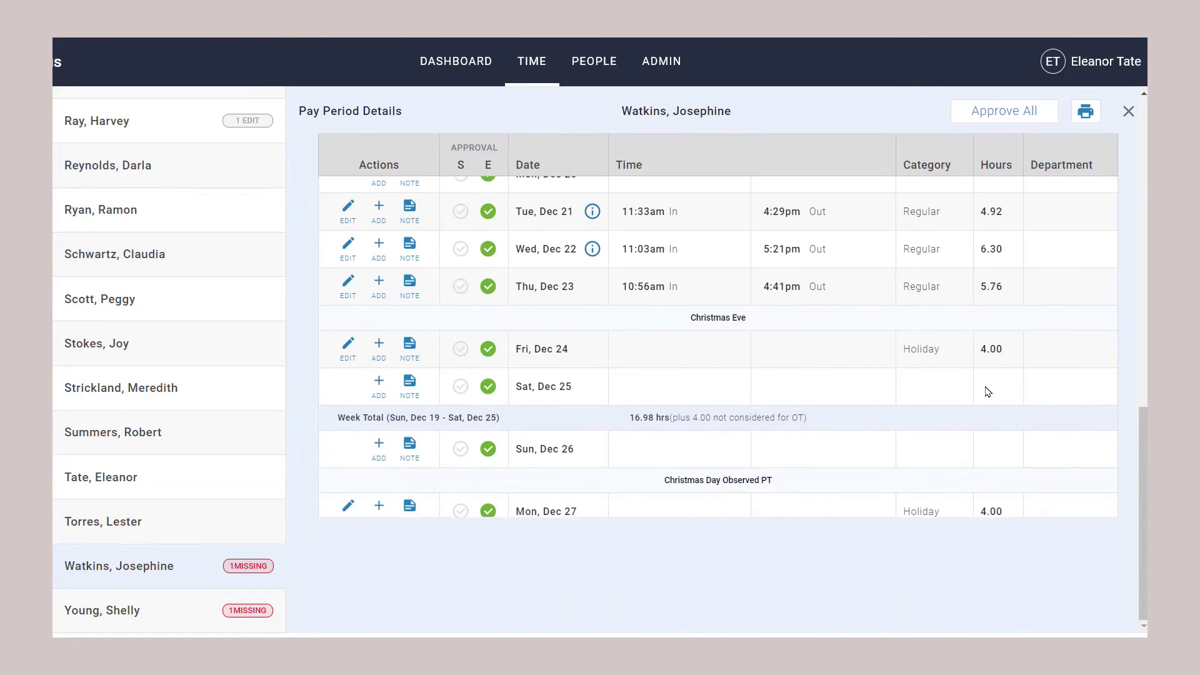